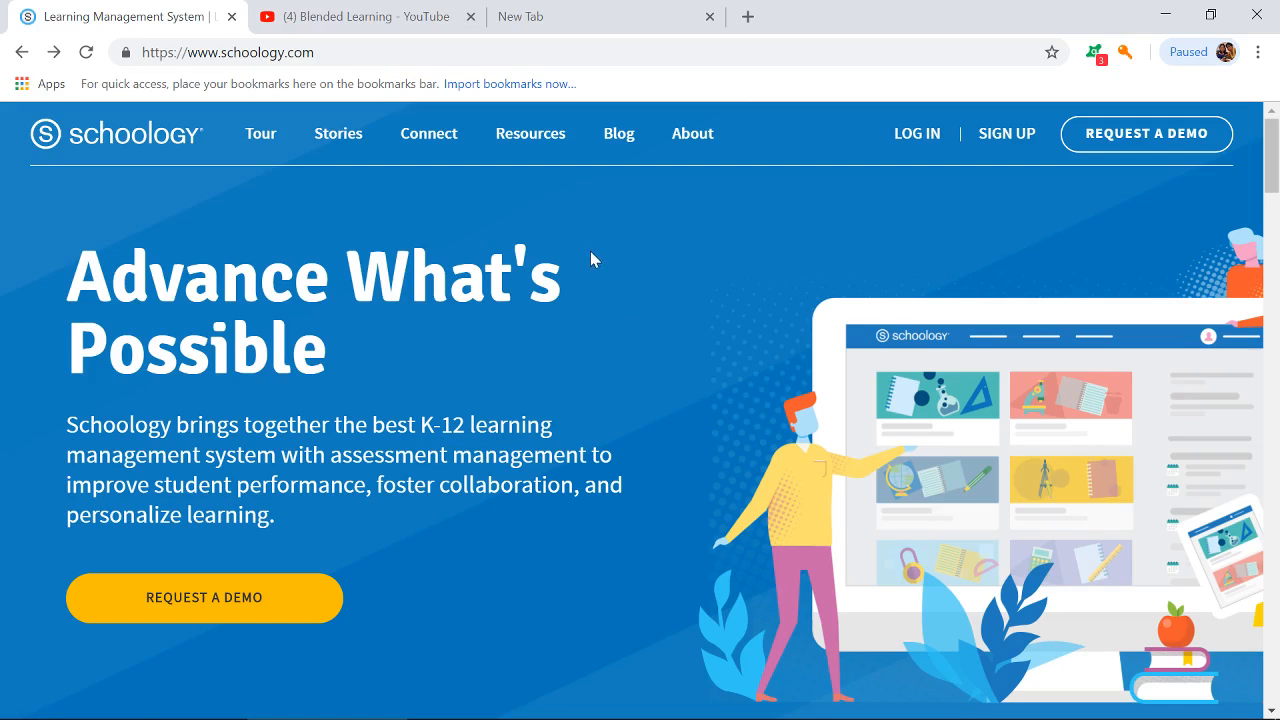
# - Open the instructor sign-up on the Schoology website
pyautogui.click(998, 138)
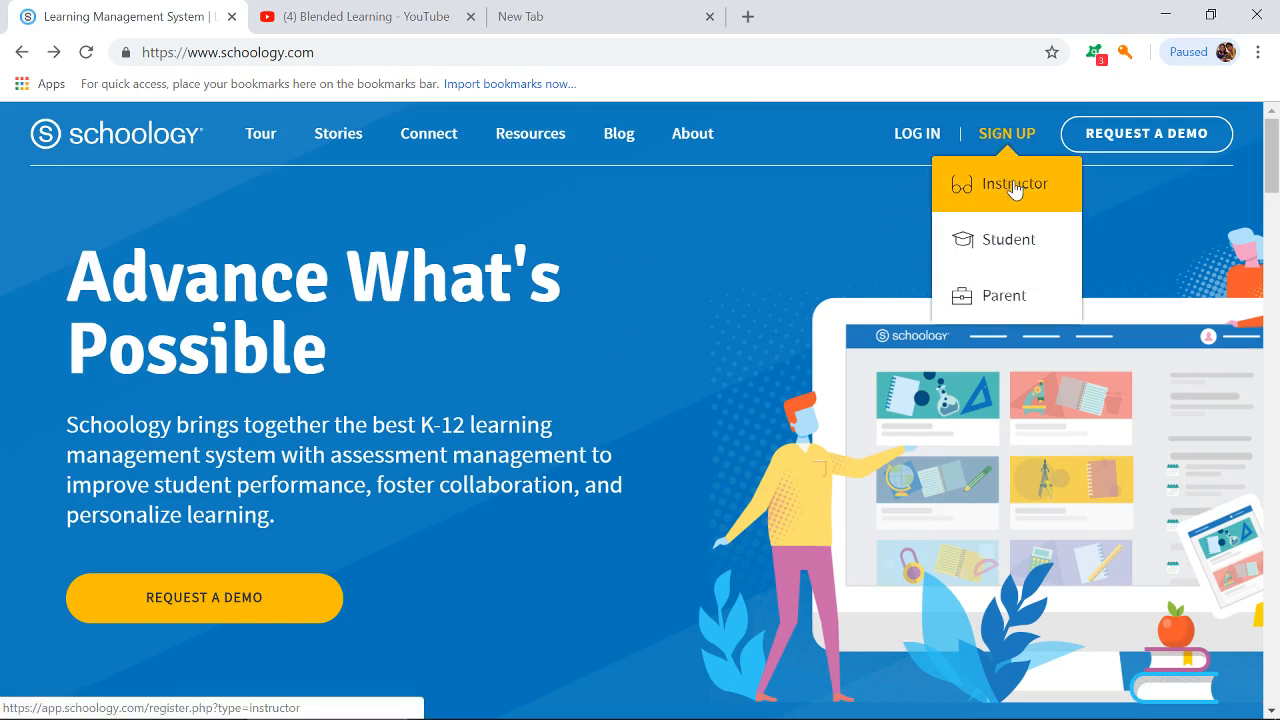
pyautogui.click(1014, 186)
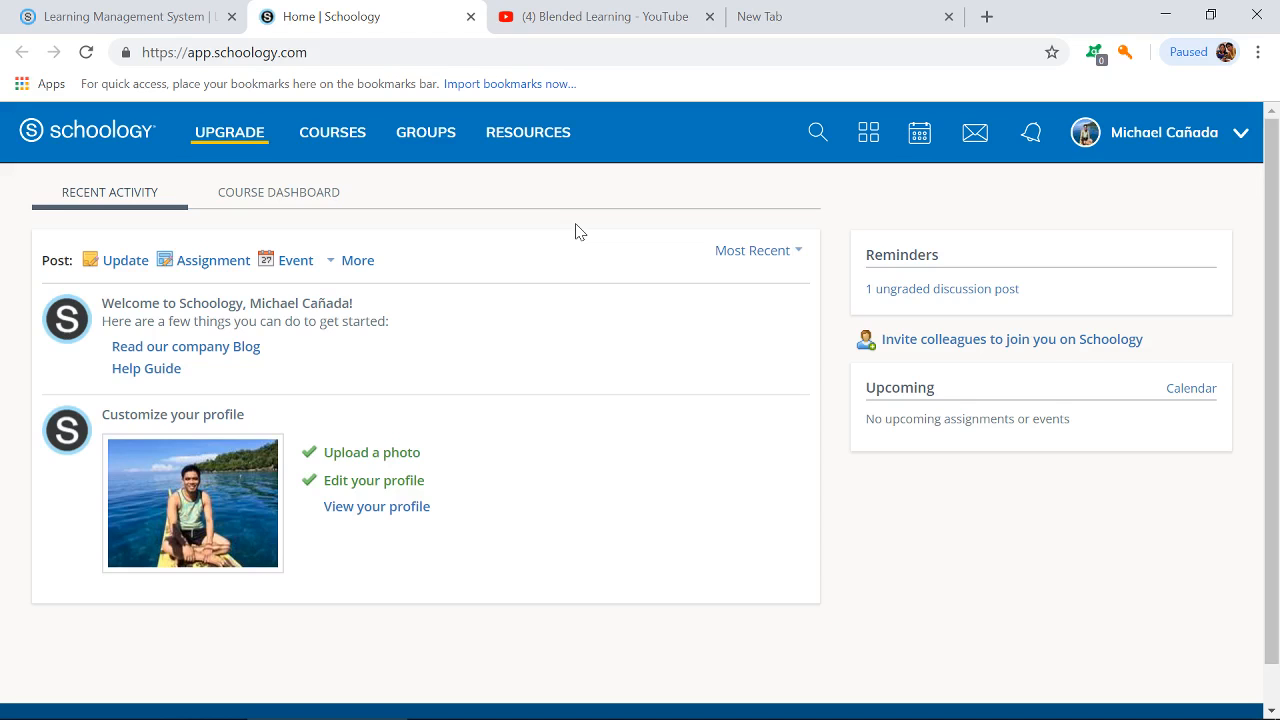
# - Look through the Math 3rd Qtr course and its Video lessons folder, and return to the home page
pyautogui.click(348, 155)
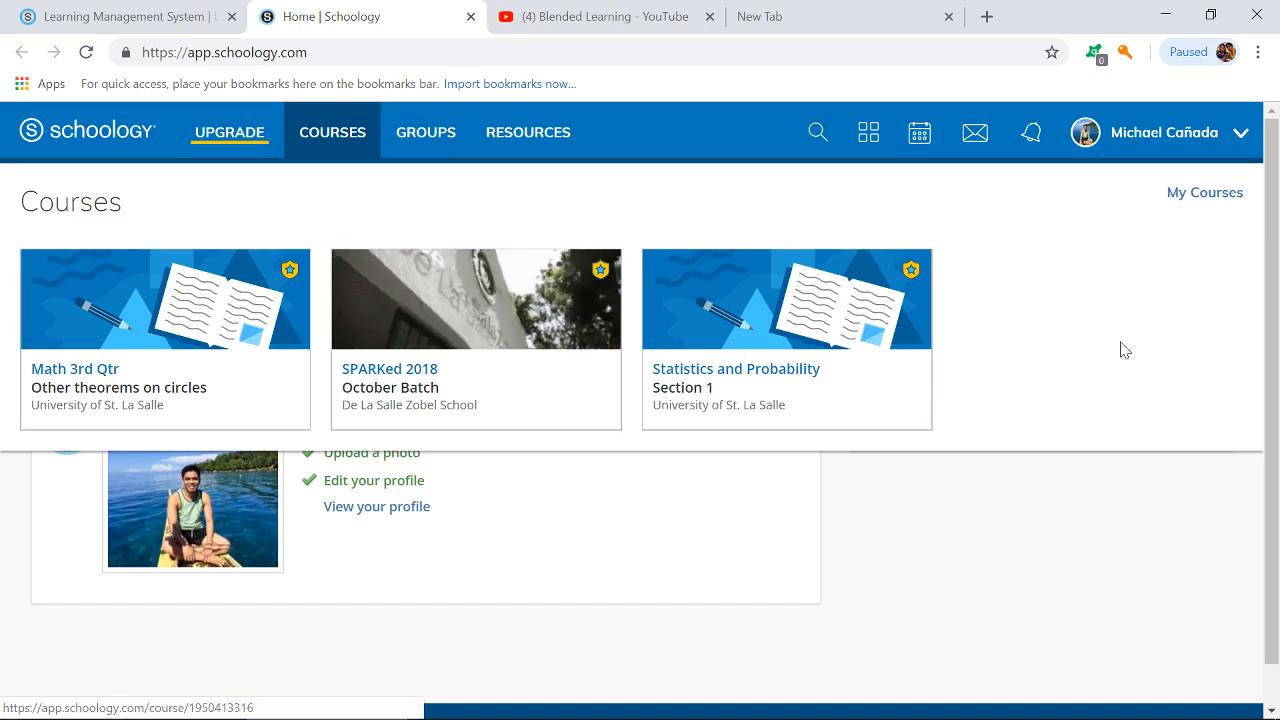
pyautogui.click(158, 395)
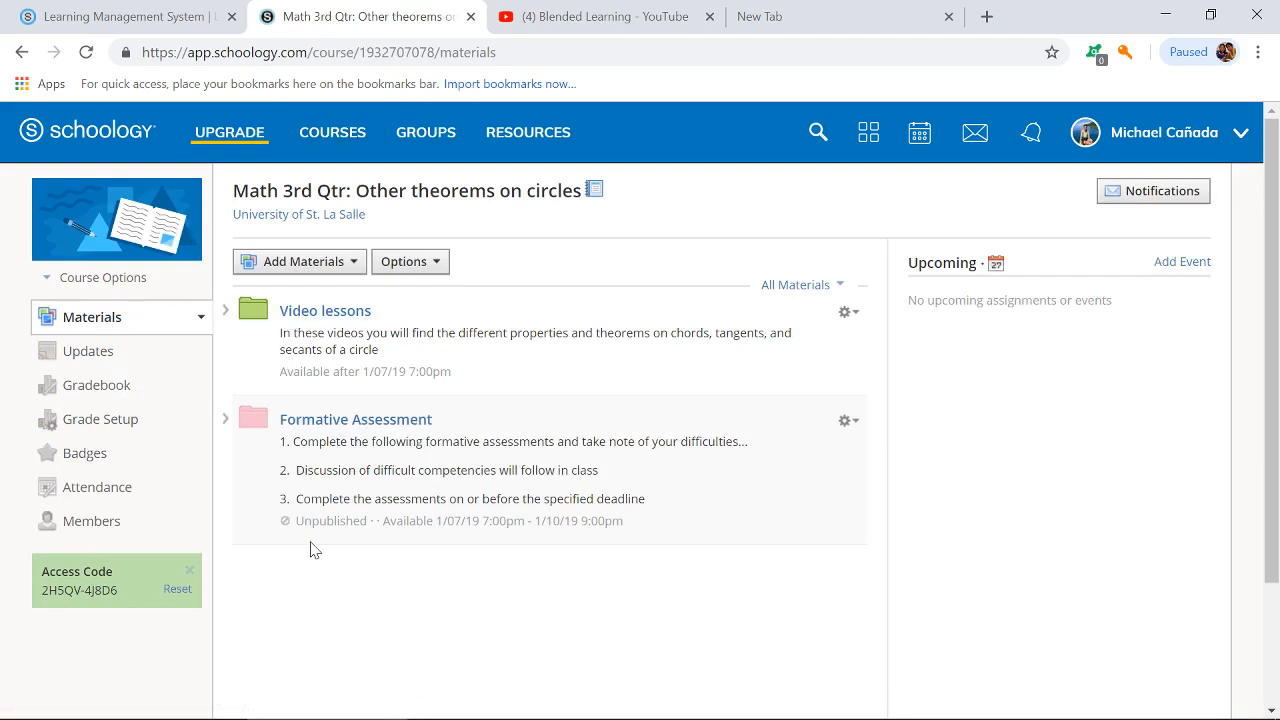
pyautogui.click(288, 313)
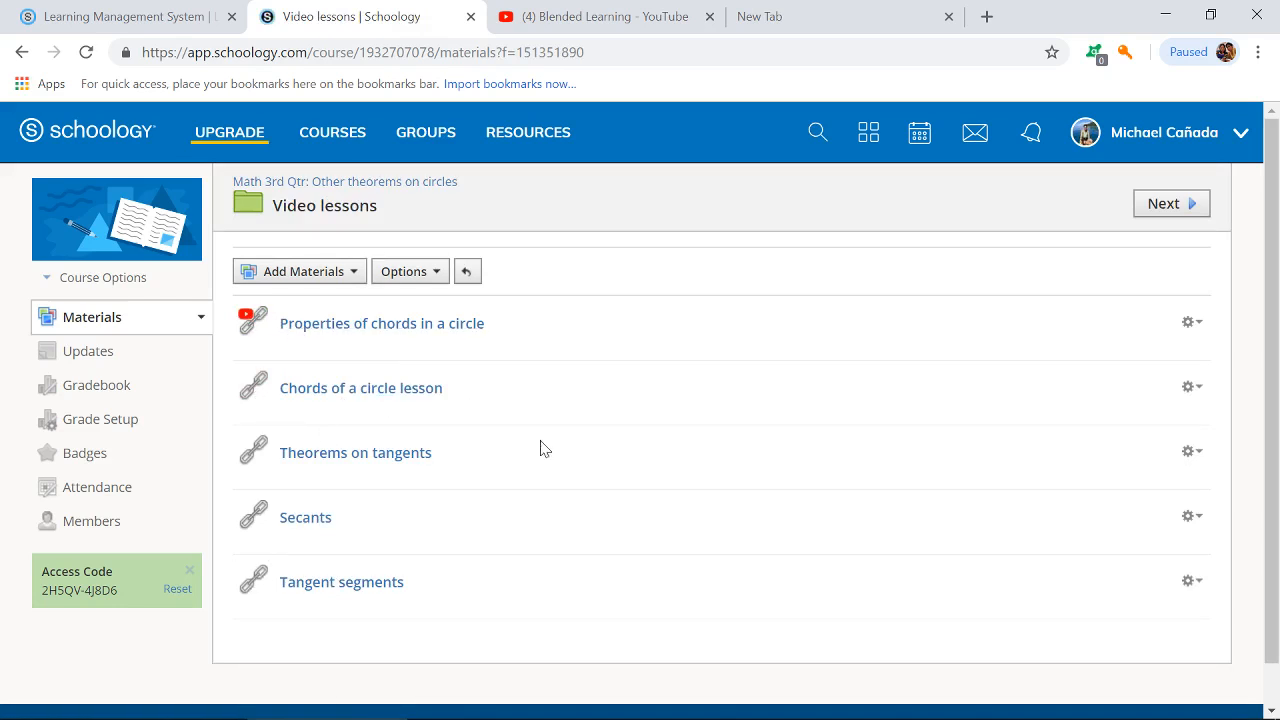
pyautogui.click(19, 52)
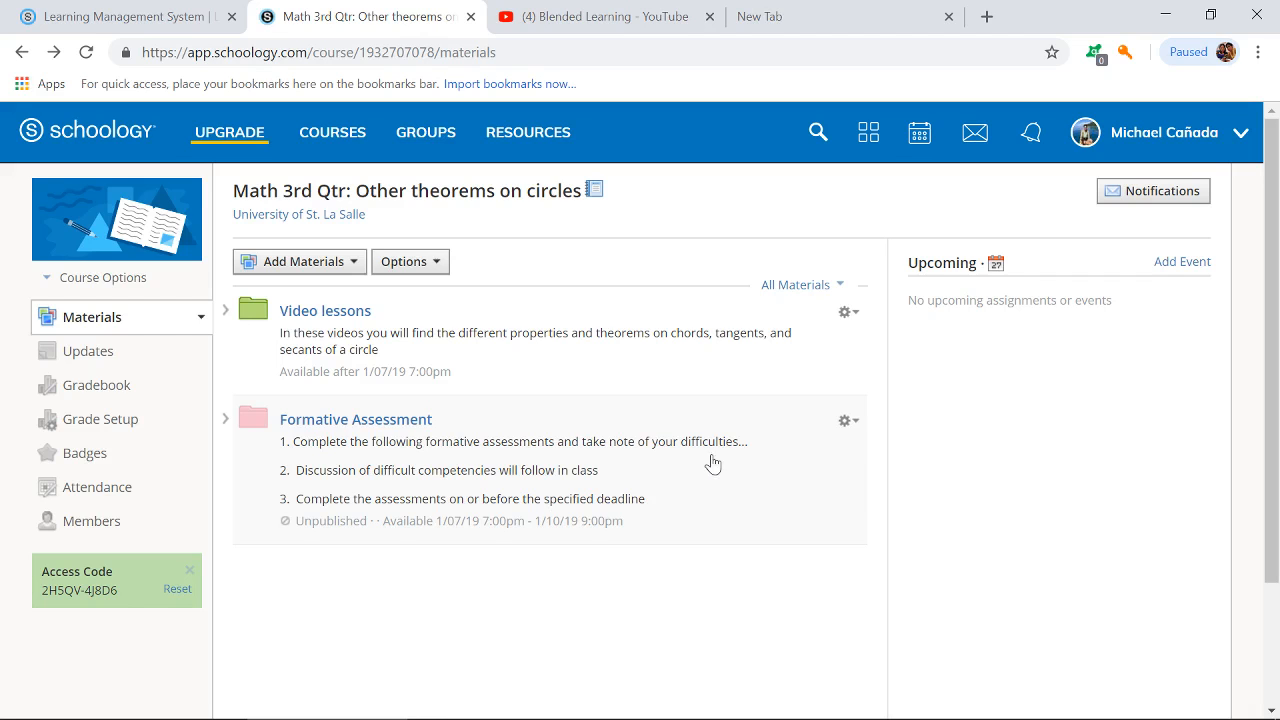
pyautogui.click(20, 57)
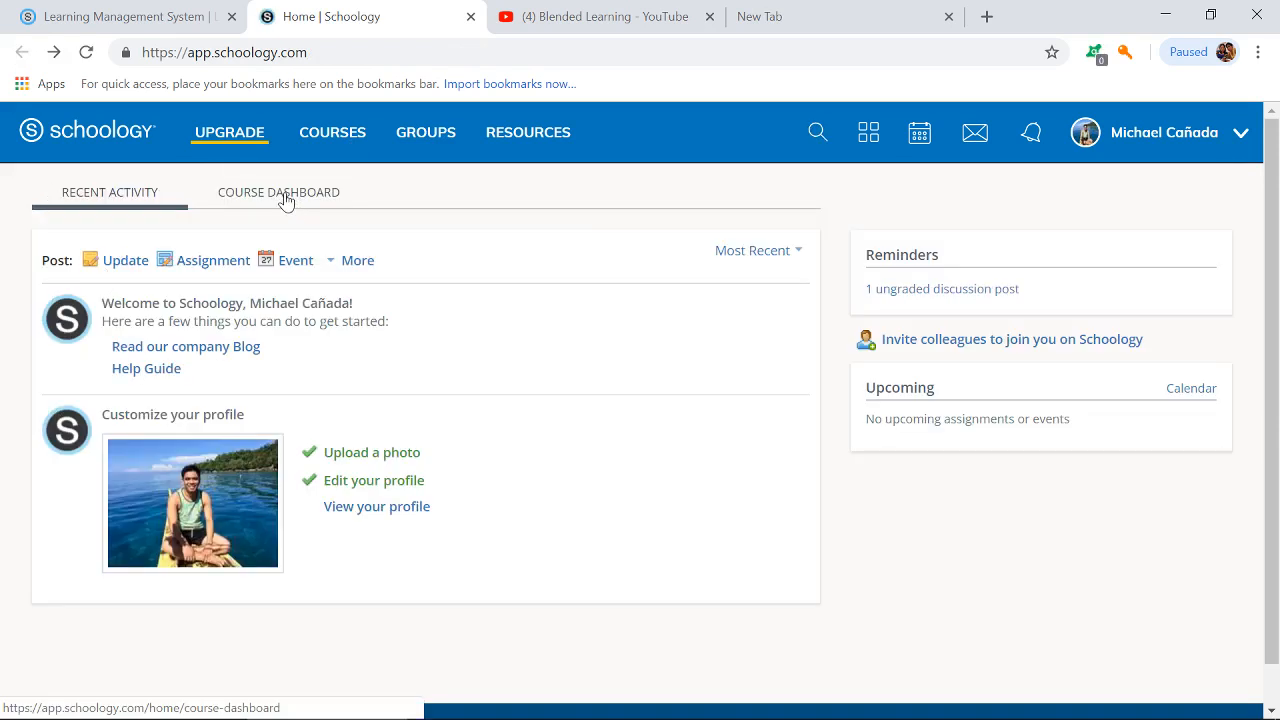
# - From the My Courses page, create a course named lms with subject area Mathematics and level Undergraduate
pyautogui.click(334, 143)
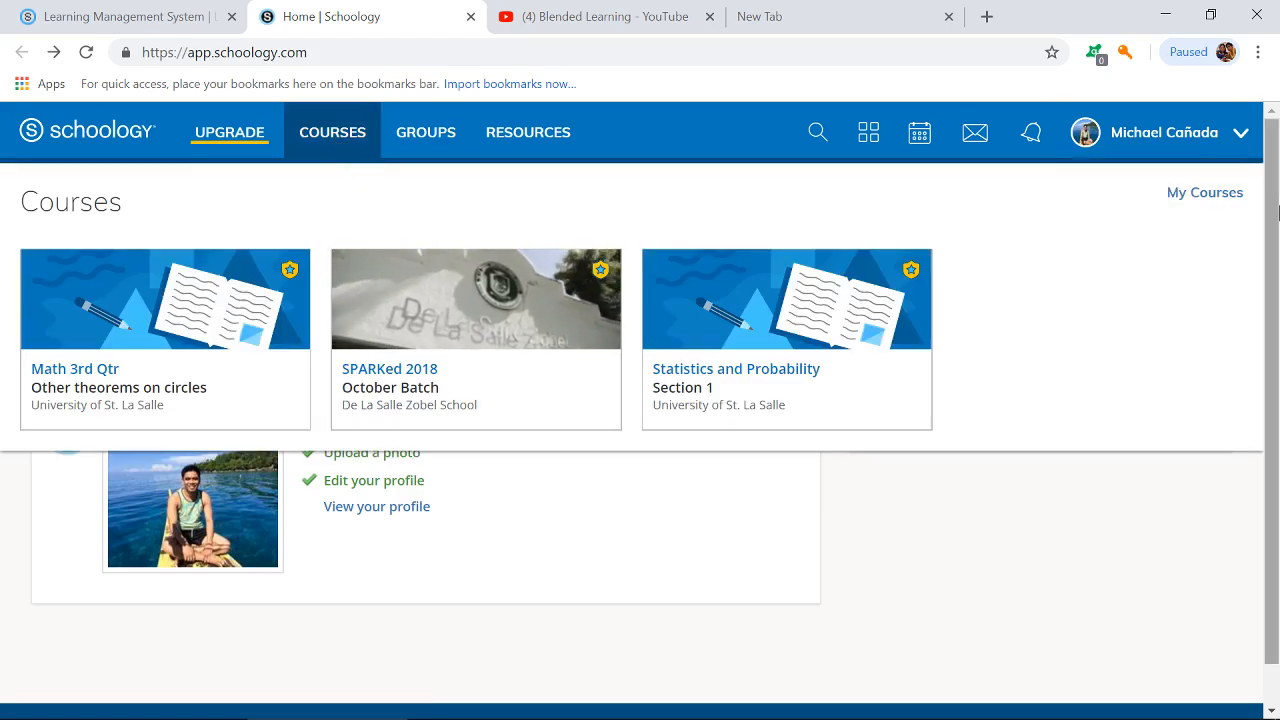
pyautogui.click(1223, 197)
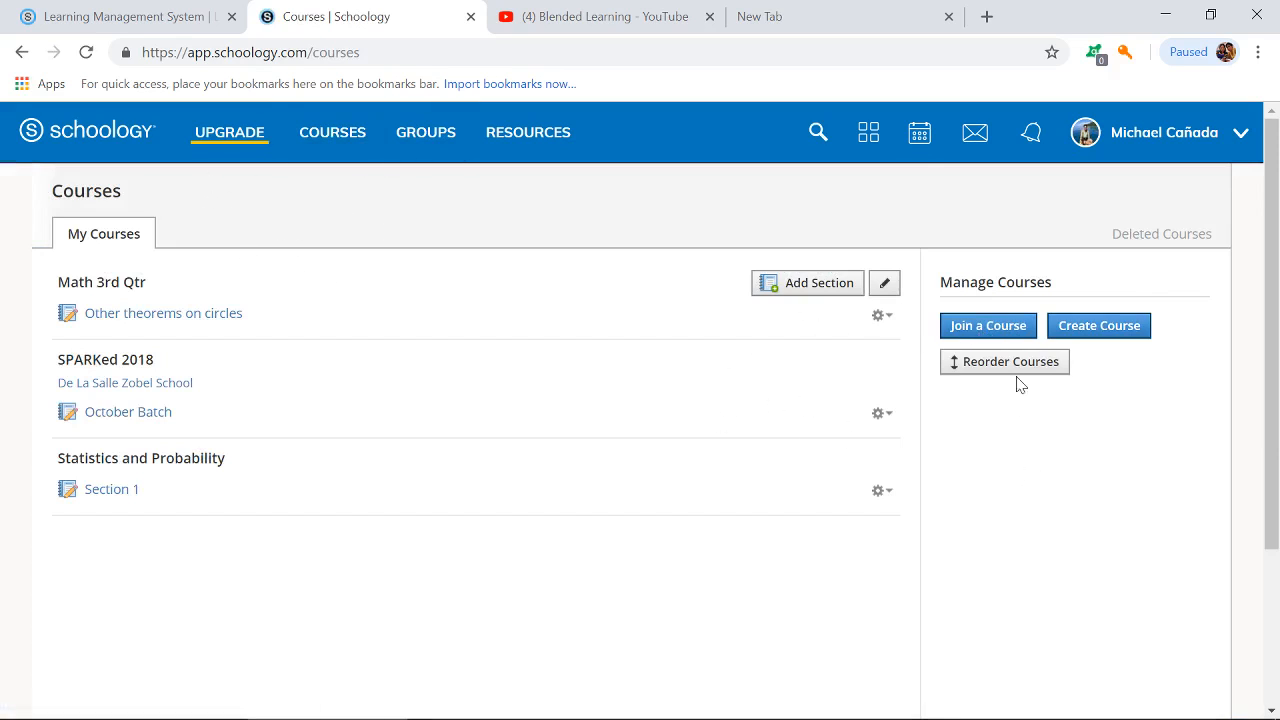
pyautogui.click(1093, 338)
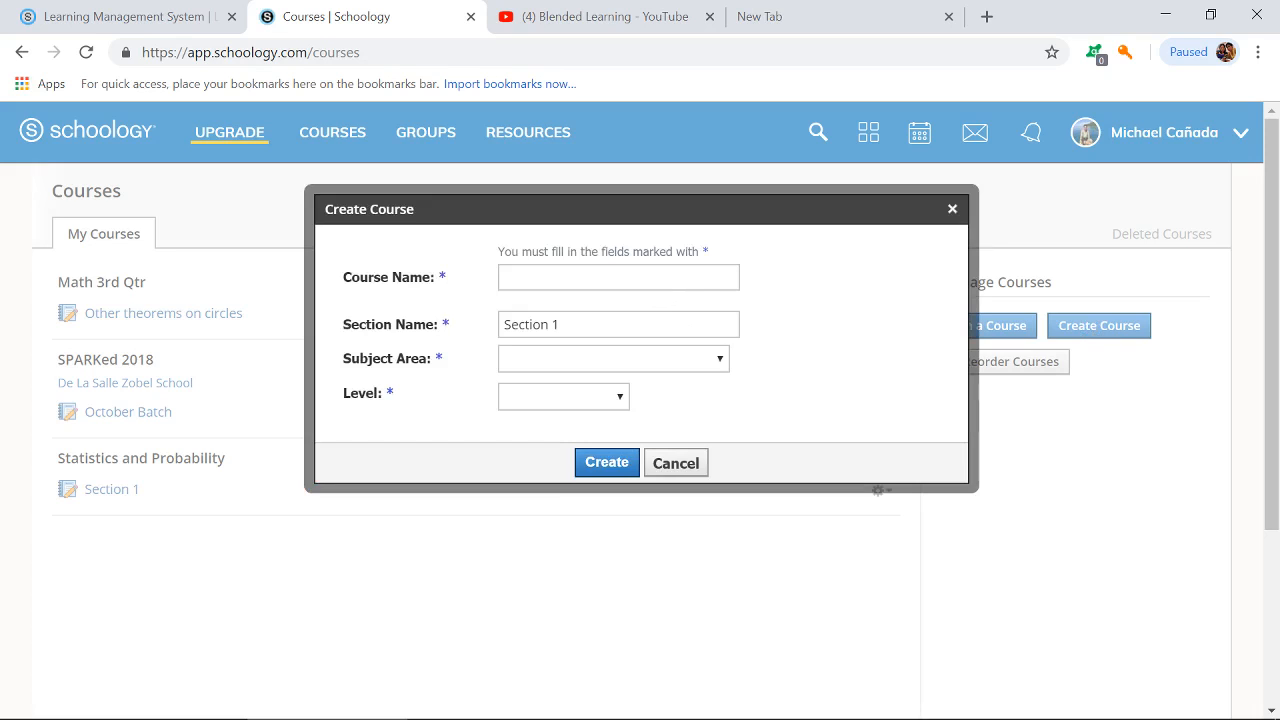
pyautogui.click(655, 278)
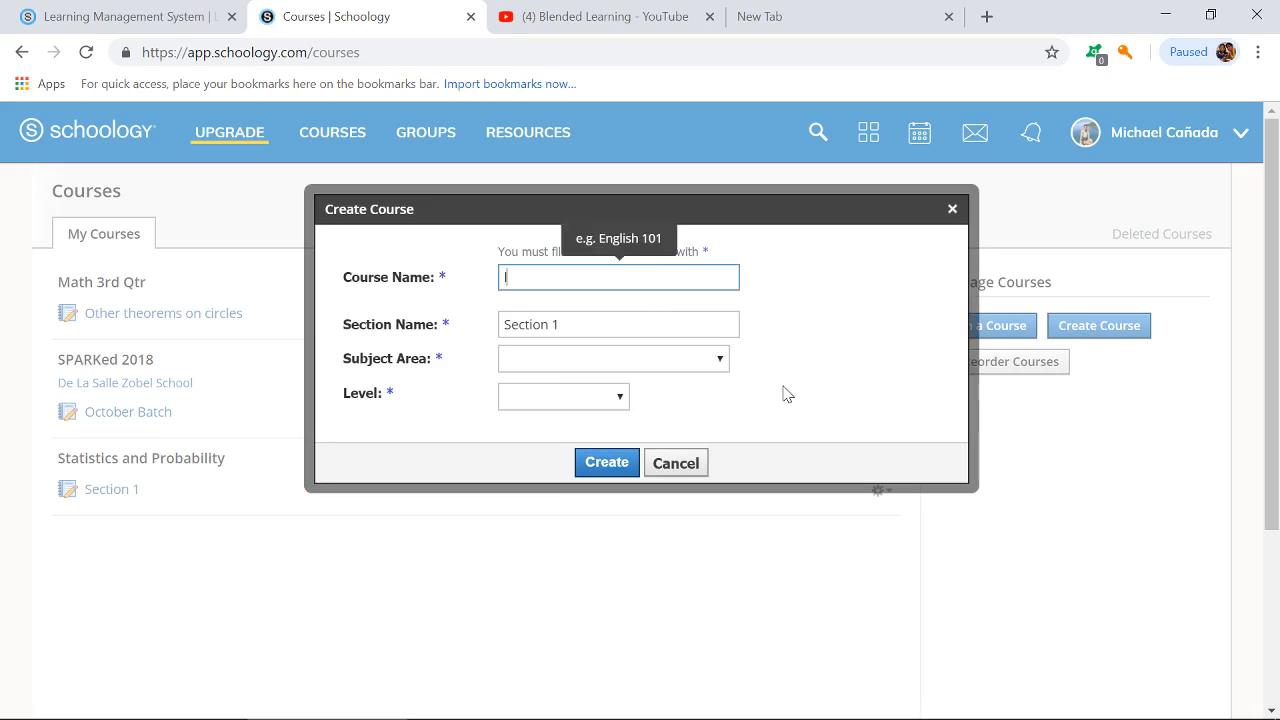
pyautogui.write('lms')
pyautogui.click(716, 361)
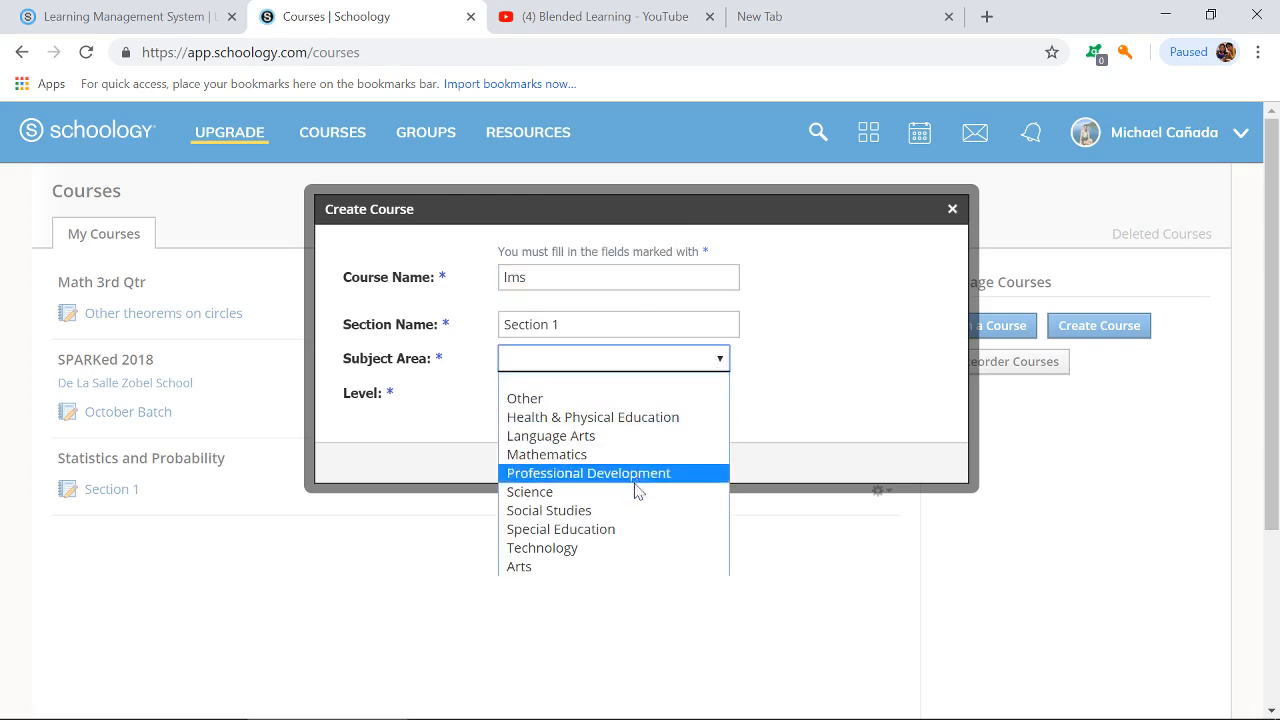
pyautogui.click(590, 455)
pyautogui.click(621, 399)
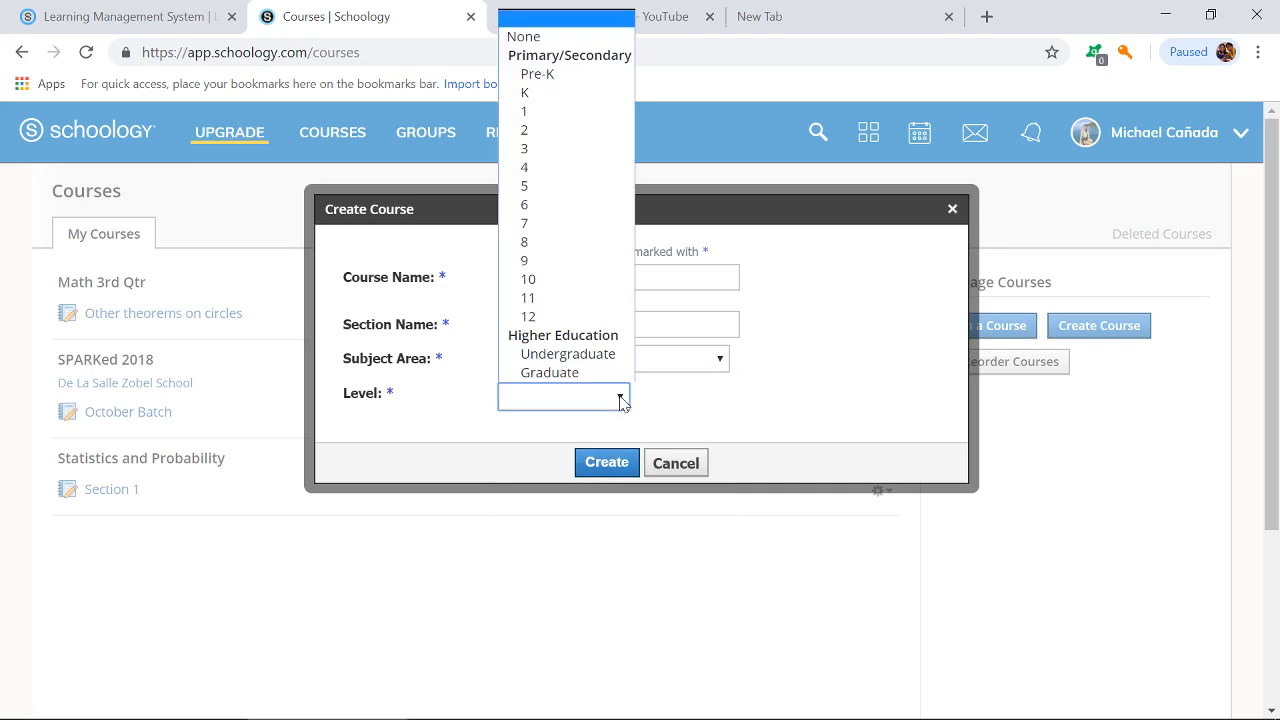
pyautogui.click(576, 356)
pyautogui.click(608, 463)
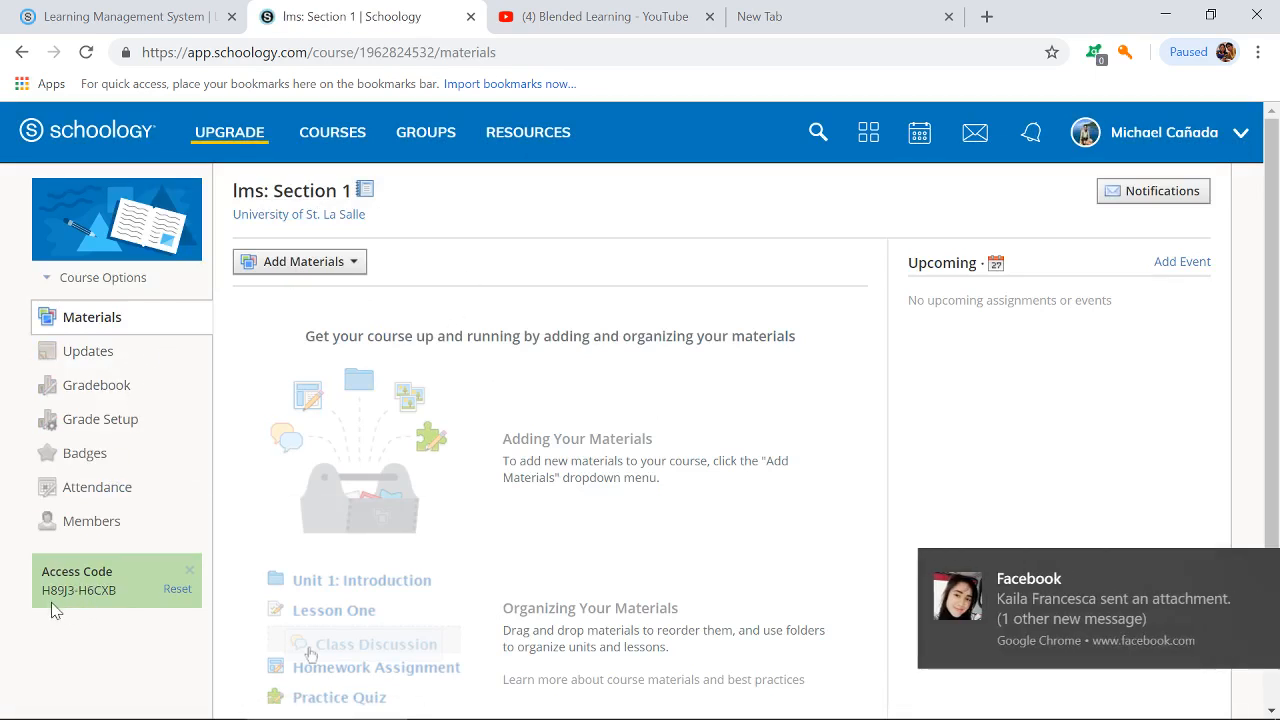
pyautogui.click(1252, 568)
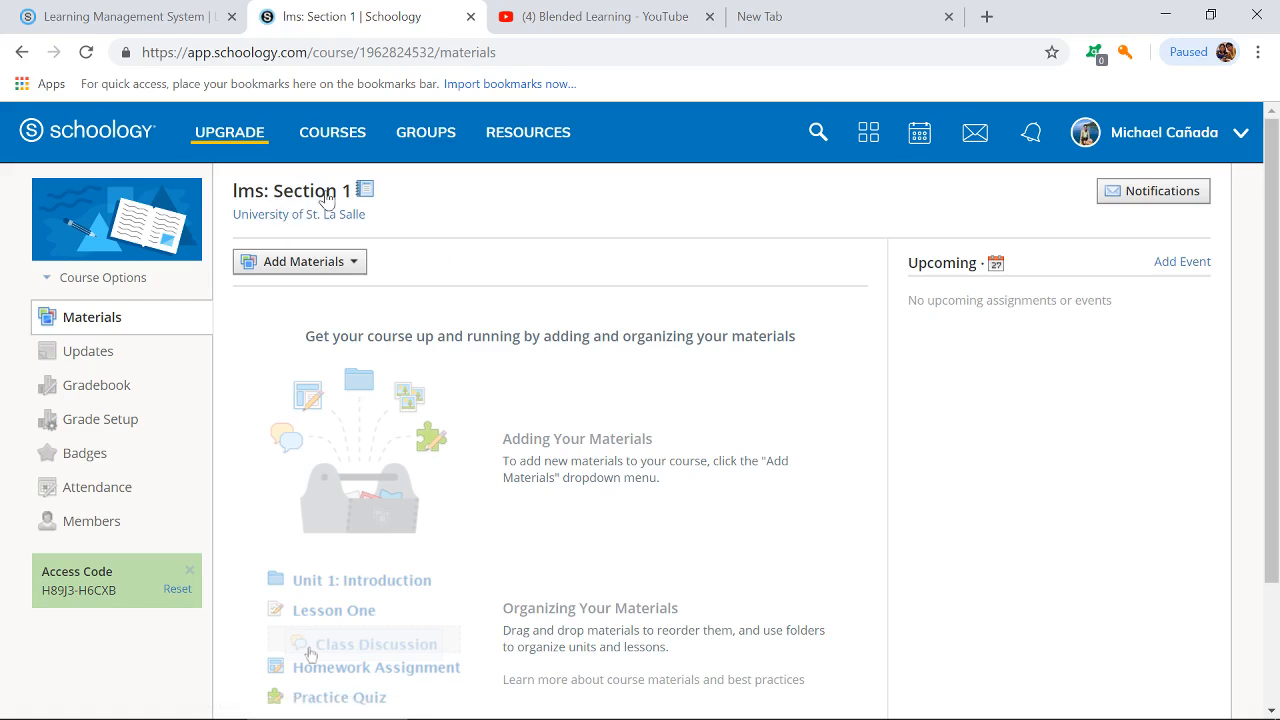
# - Create a materials folder titled videos with the description "lms videos" and the date 1/27/19
pyautogui.click(352, 263)
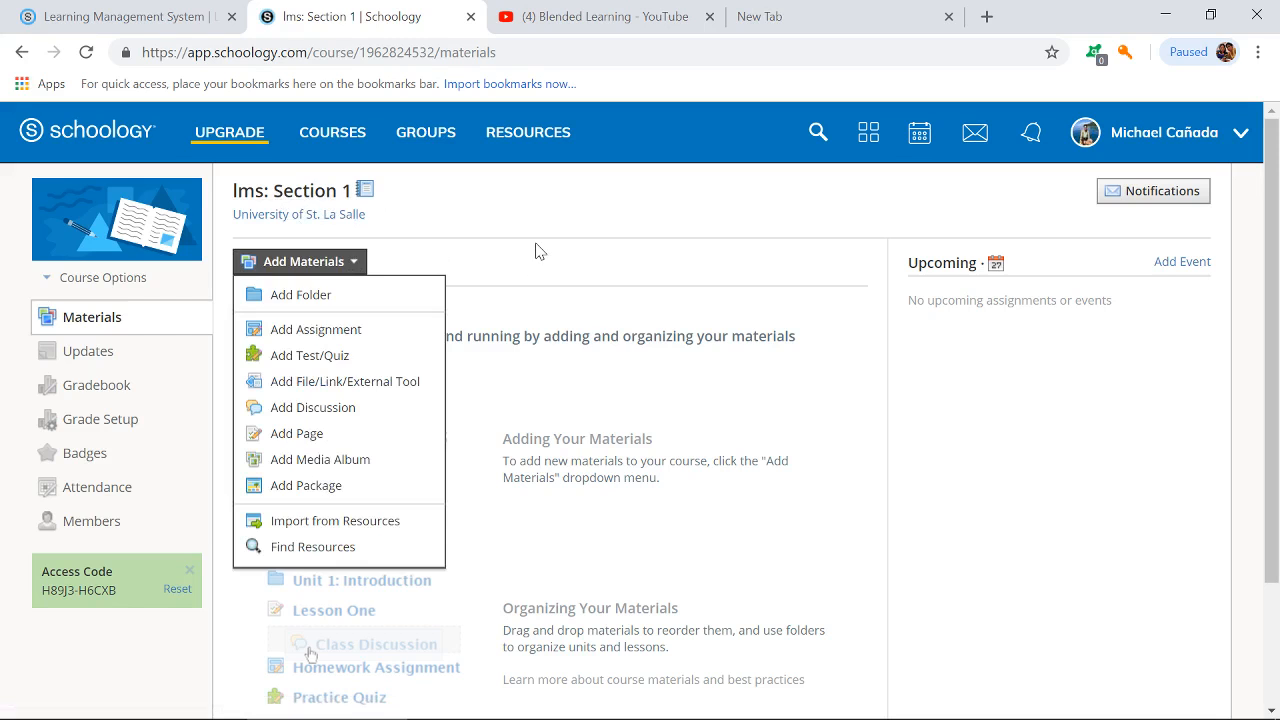
pyautogui.click(367, 296)
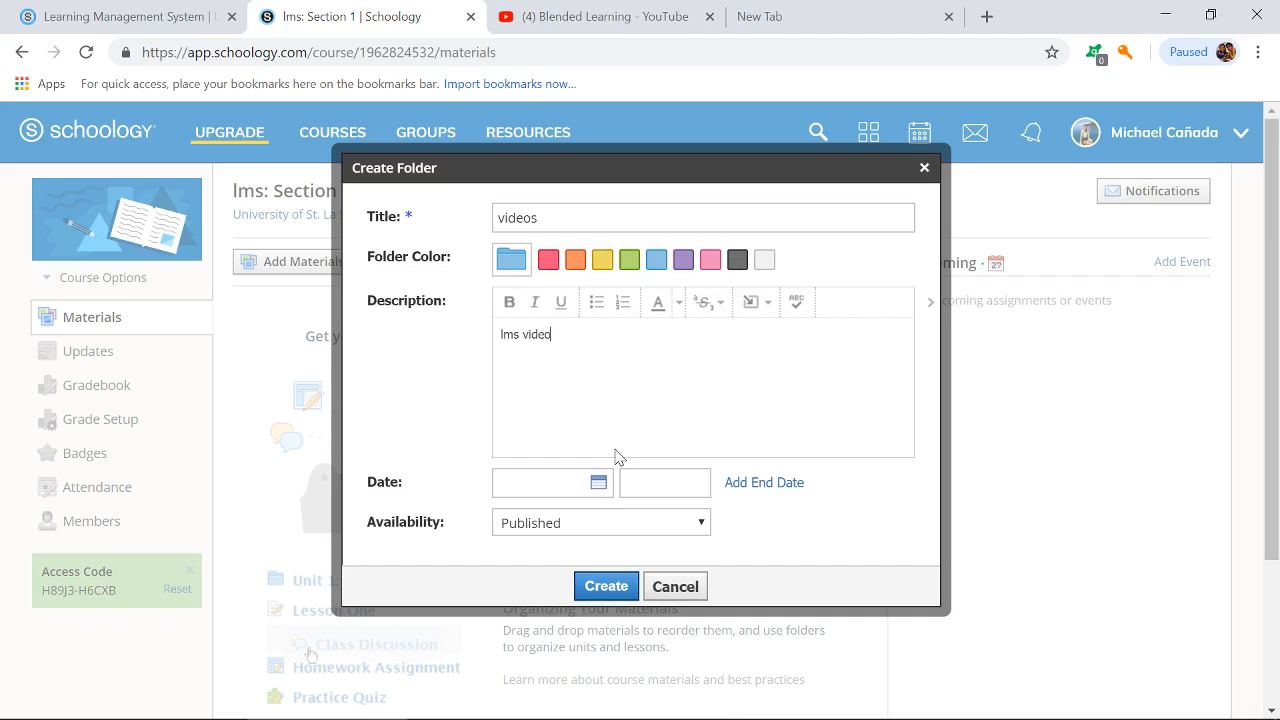
pyautogui.click(572, 491)
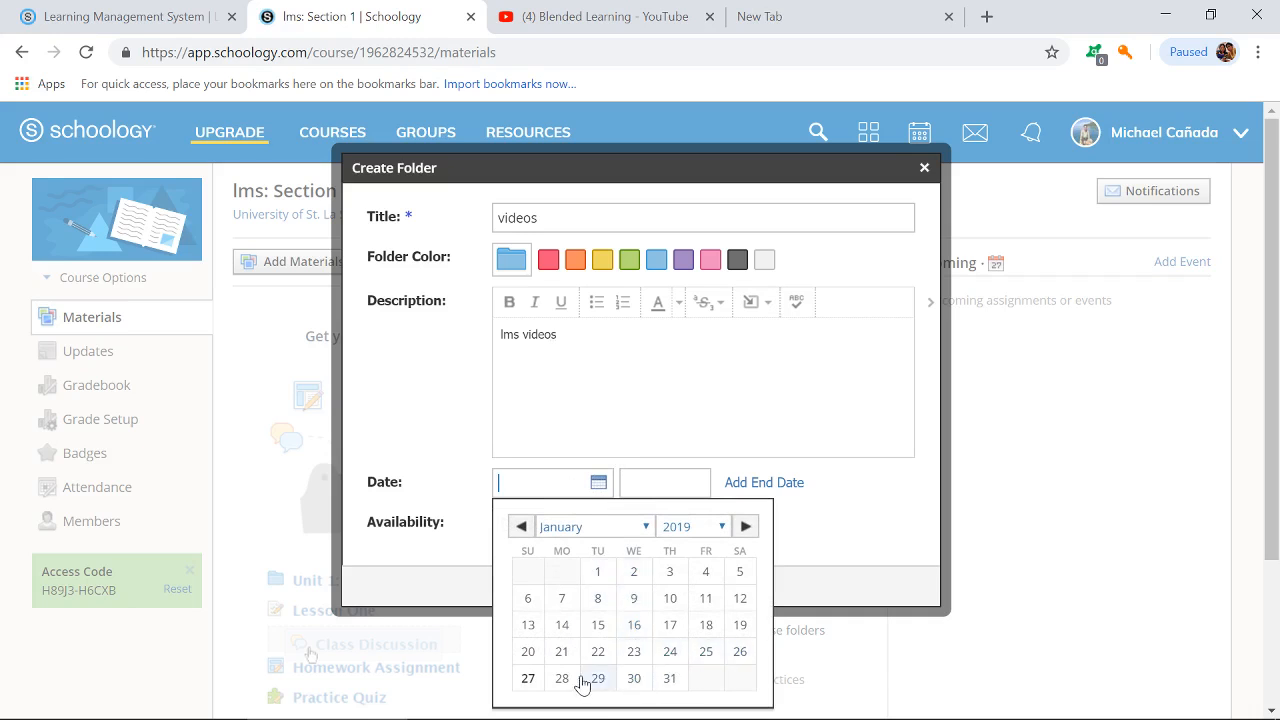
pyautogui.click(528, 680)
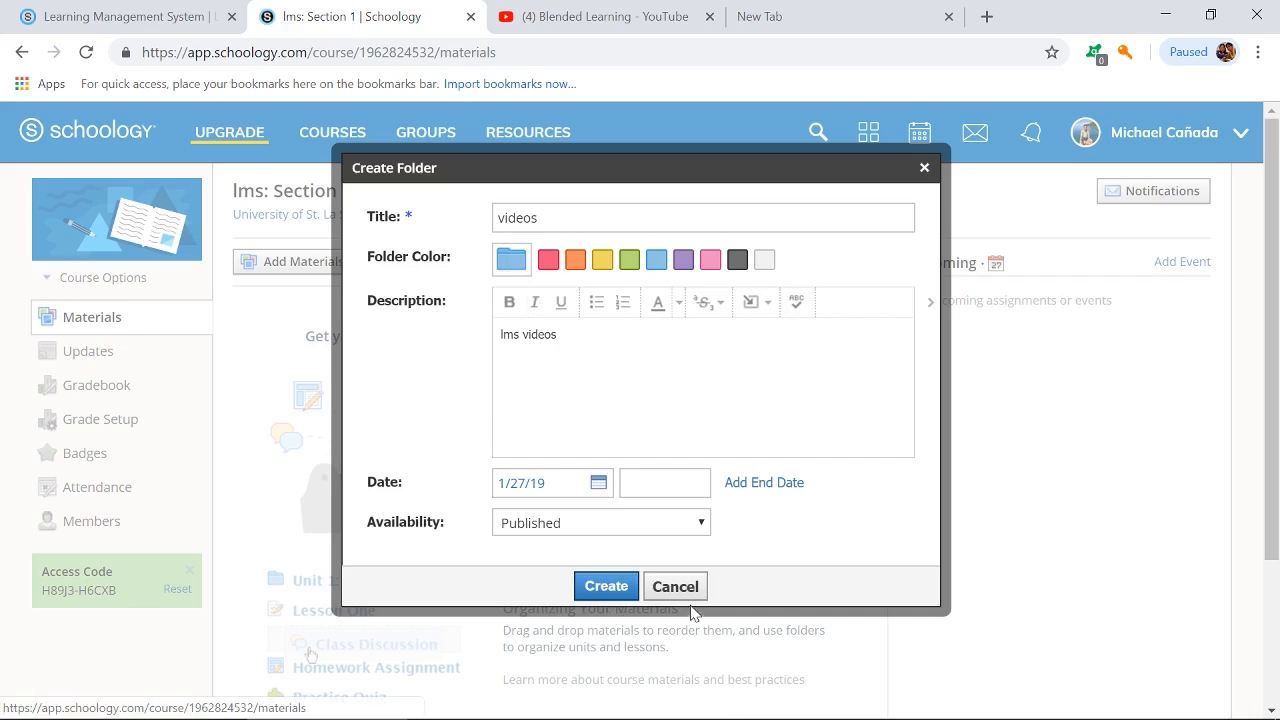
pyautogui.click(607, 587)
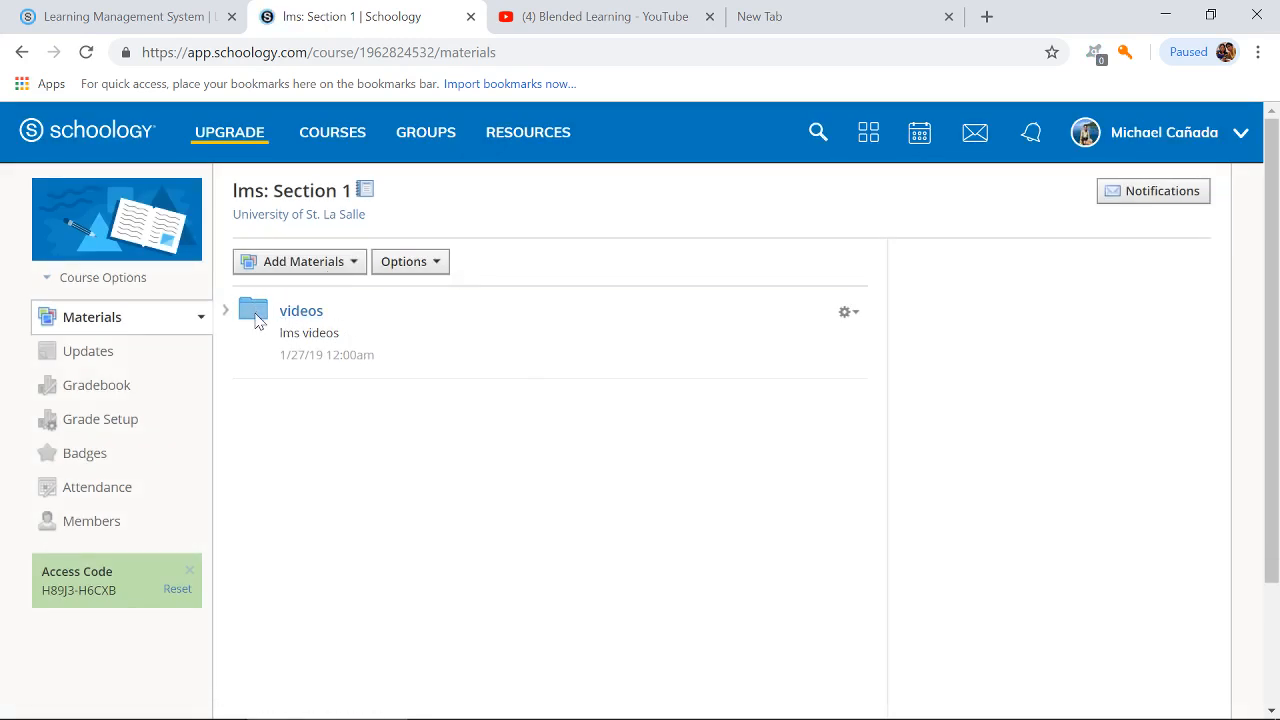
# - Open the videos folder and start adding a link as new material
pyautogui.click(303, 314)
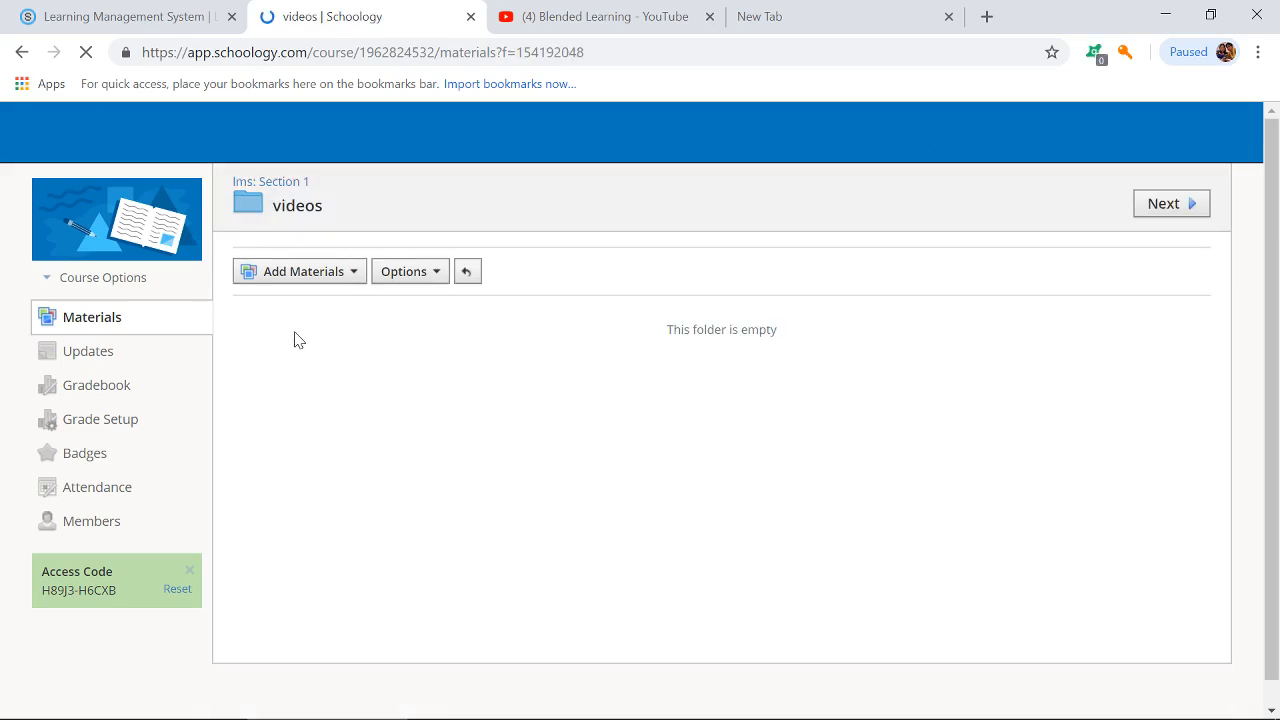
pyautogui.click(351, 282)
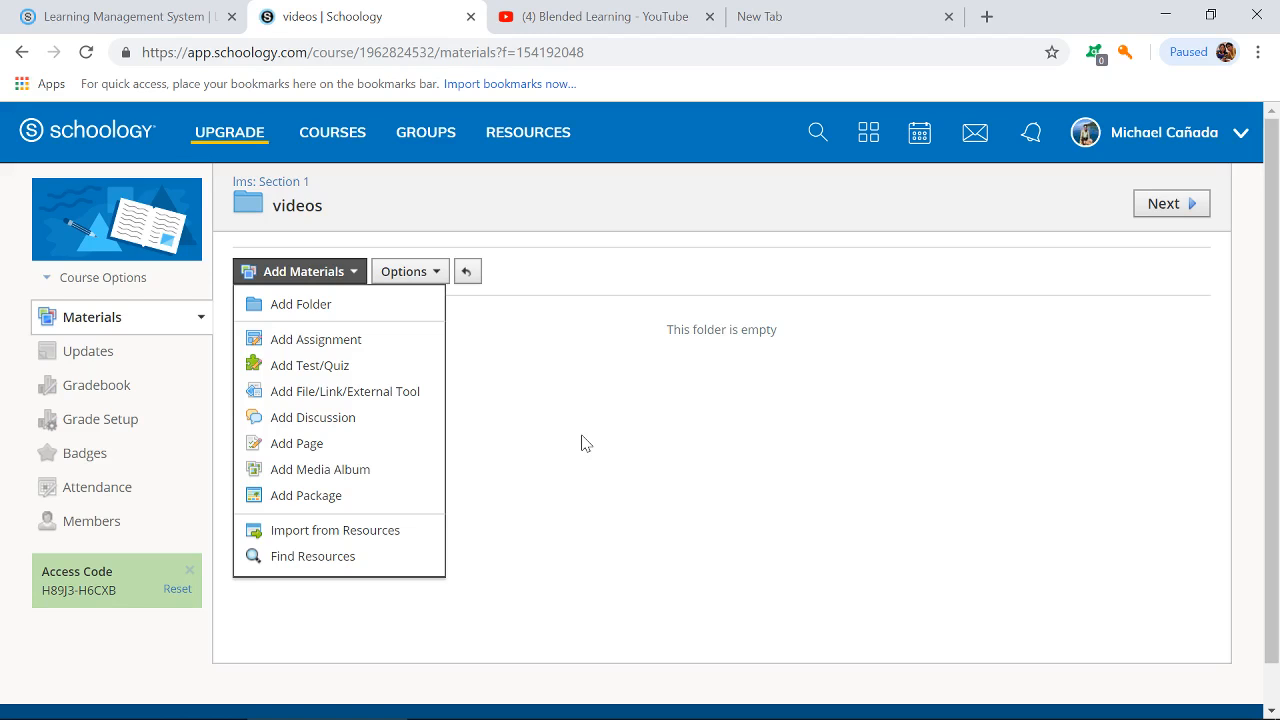
pyautogui.click(394, 404)
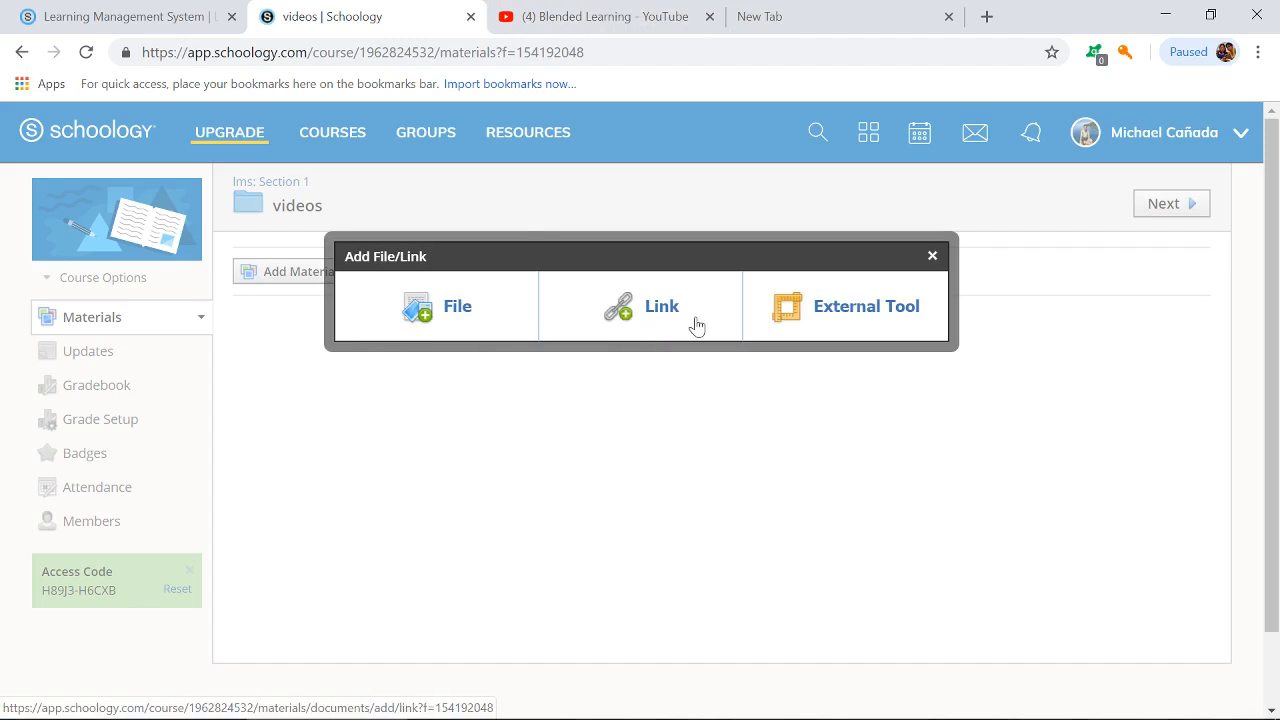
pyautogui.click(634, 305)
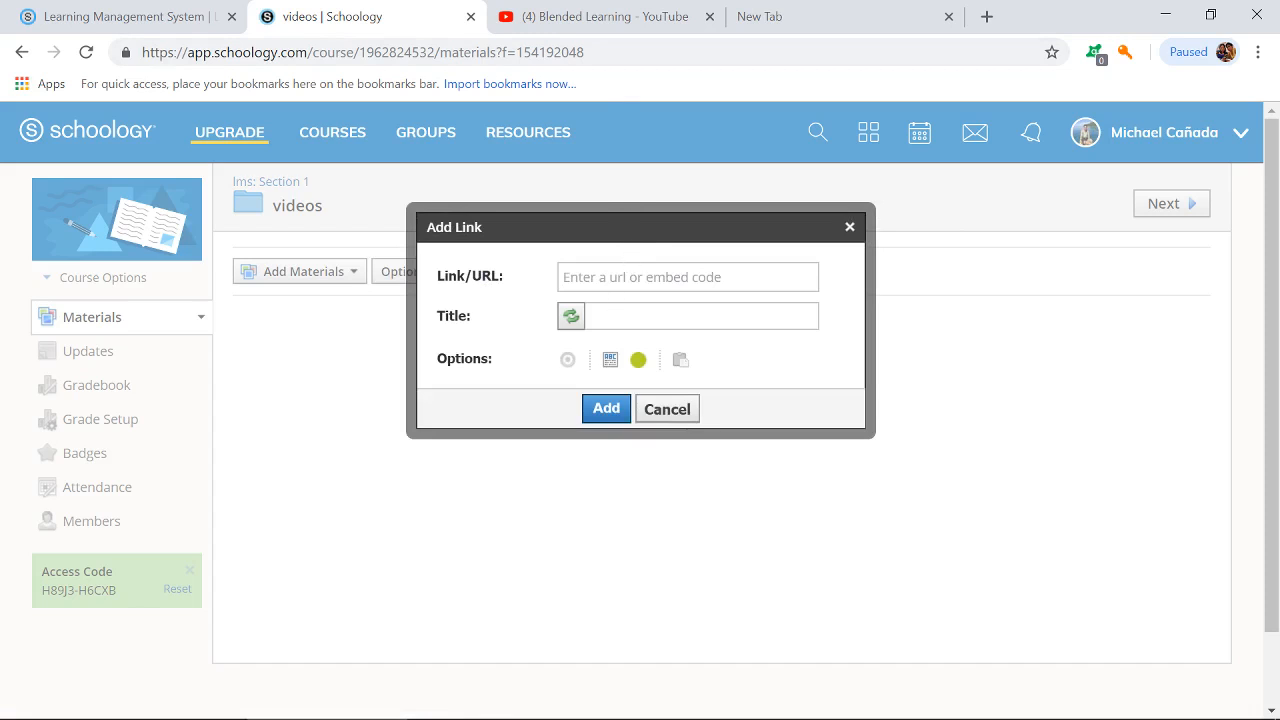
# - Switch to YouTube and copy the web address of the Blended Learning video
pyautogui.click(581, 24)
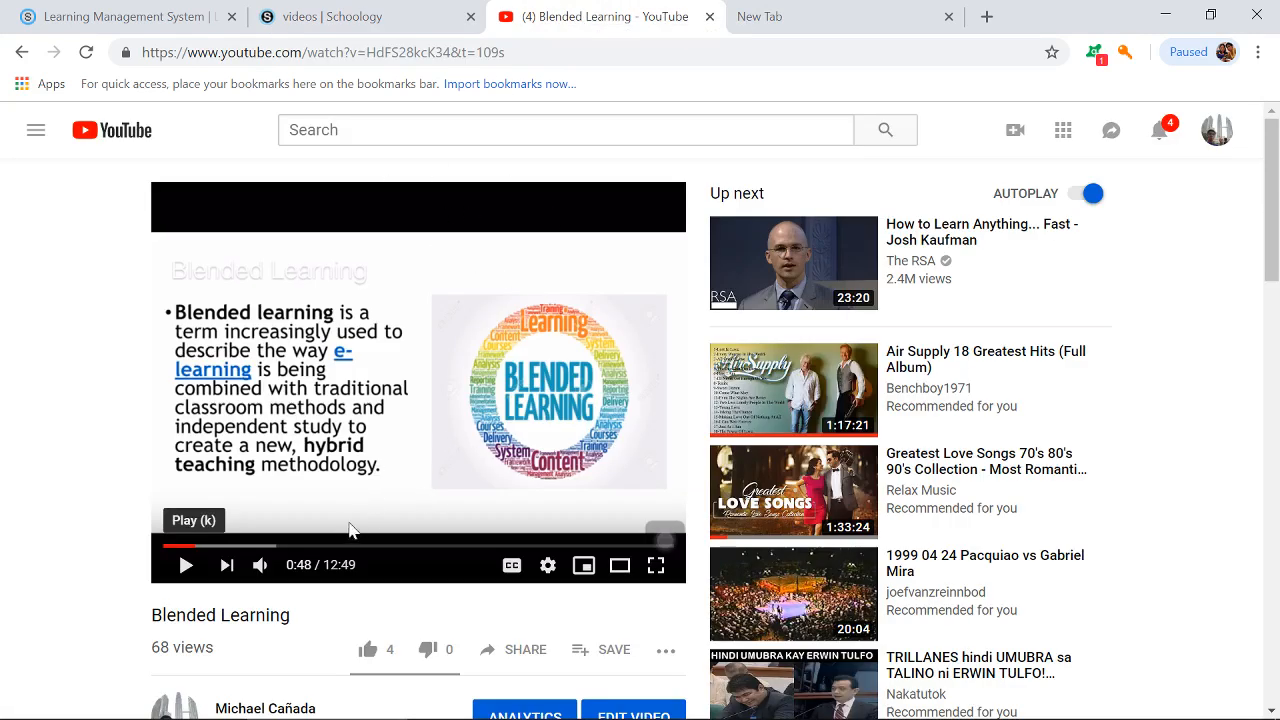
pyautogui.click(341, 56)
pyautogui.rightClick(341, 56)
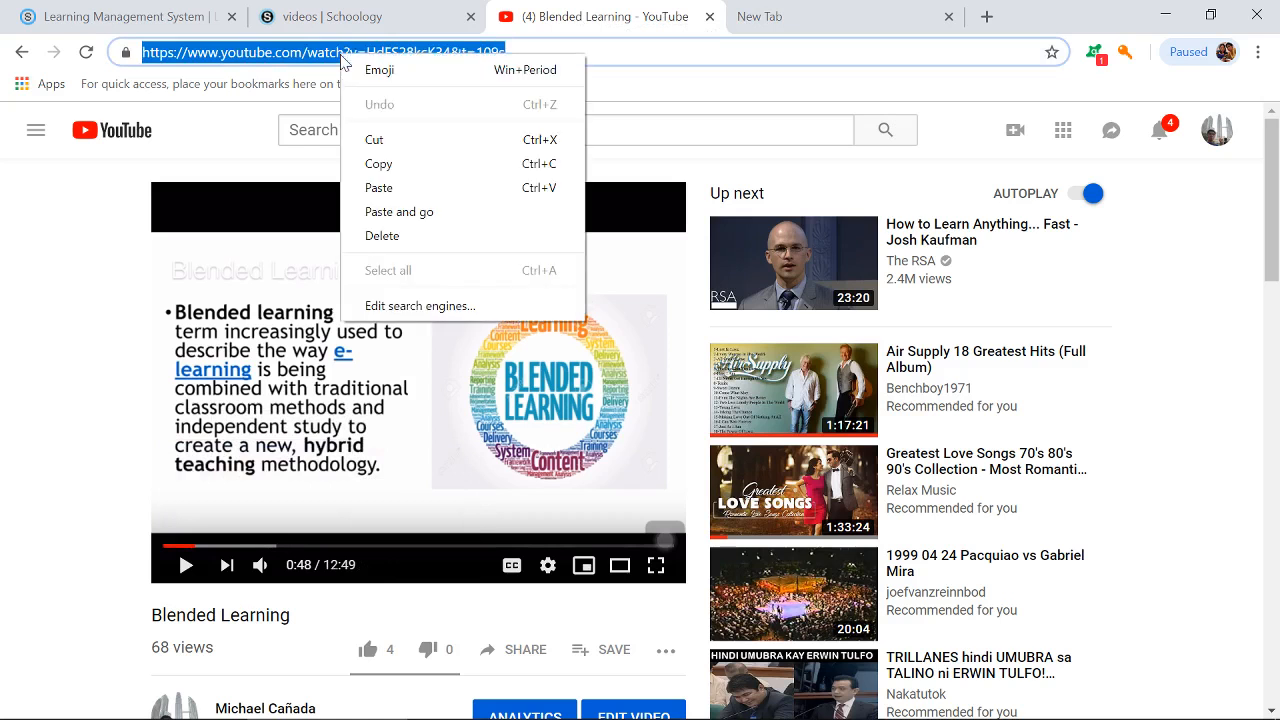
pyautogui.click(412, 165)
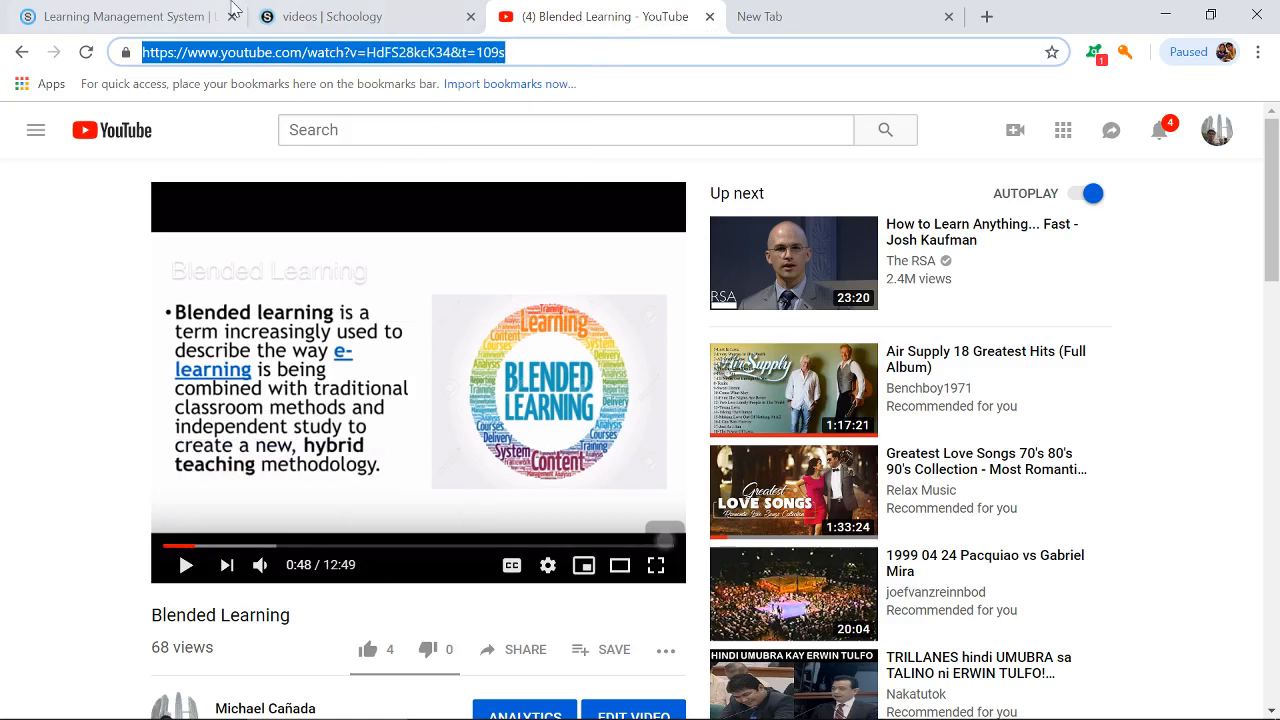
# - Back in Schoology, paste the video address as the link, title it "blended learning" and add it to the folder
pyautogui.click(365, 18)
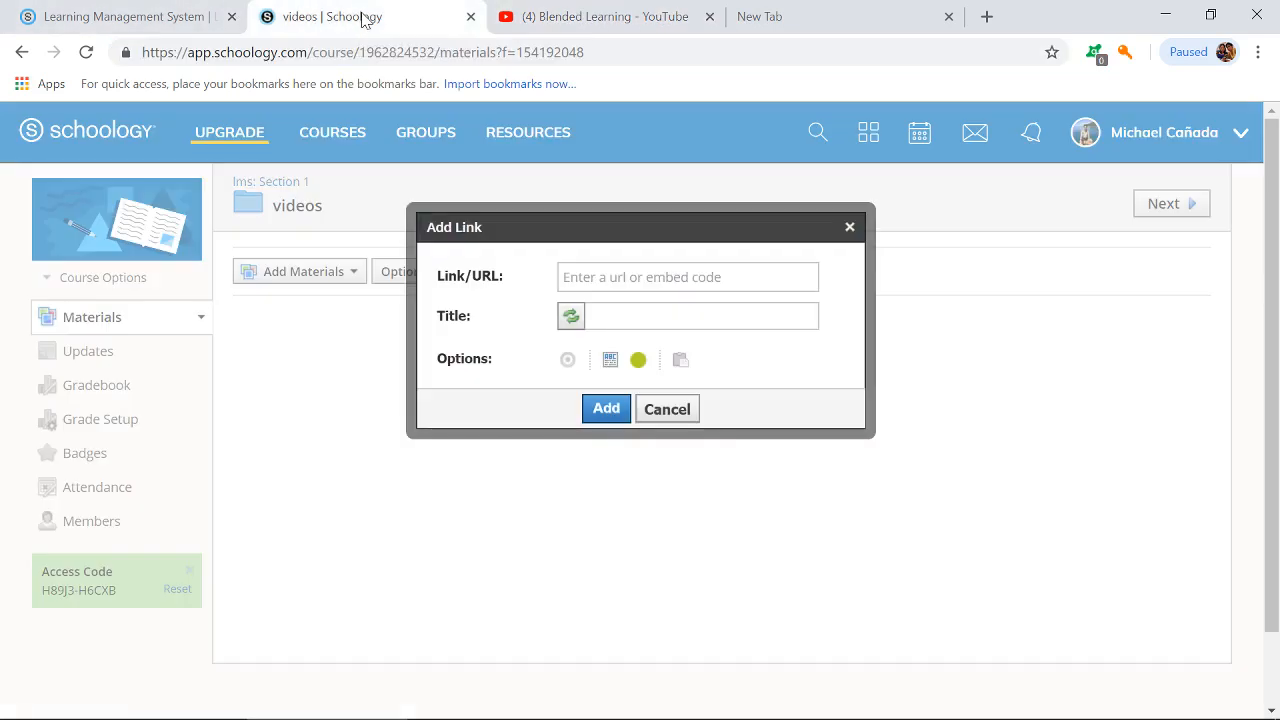
pyautogui.click(632, 275)
pyautogui.rightClick(630, 278)
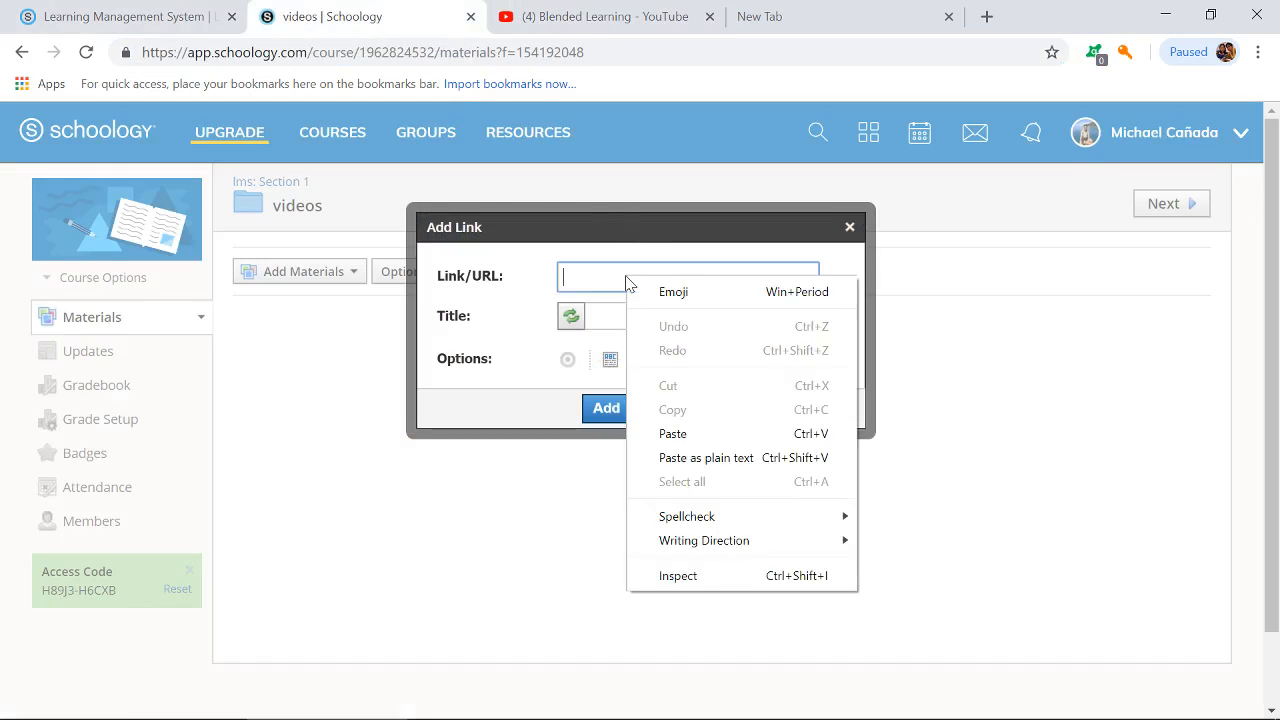
pyautogui.click(671, 434)
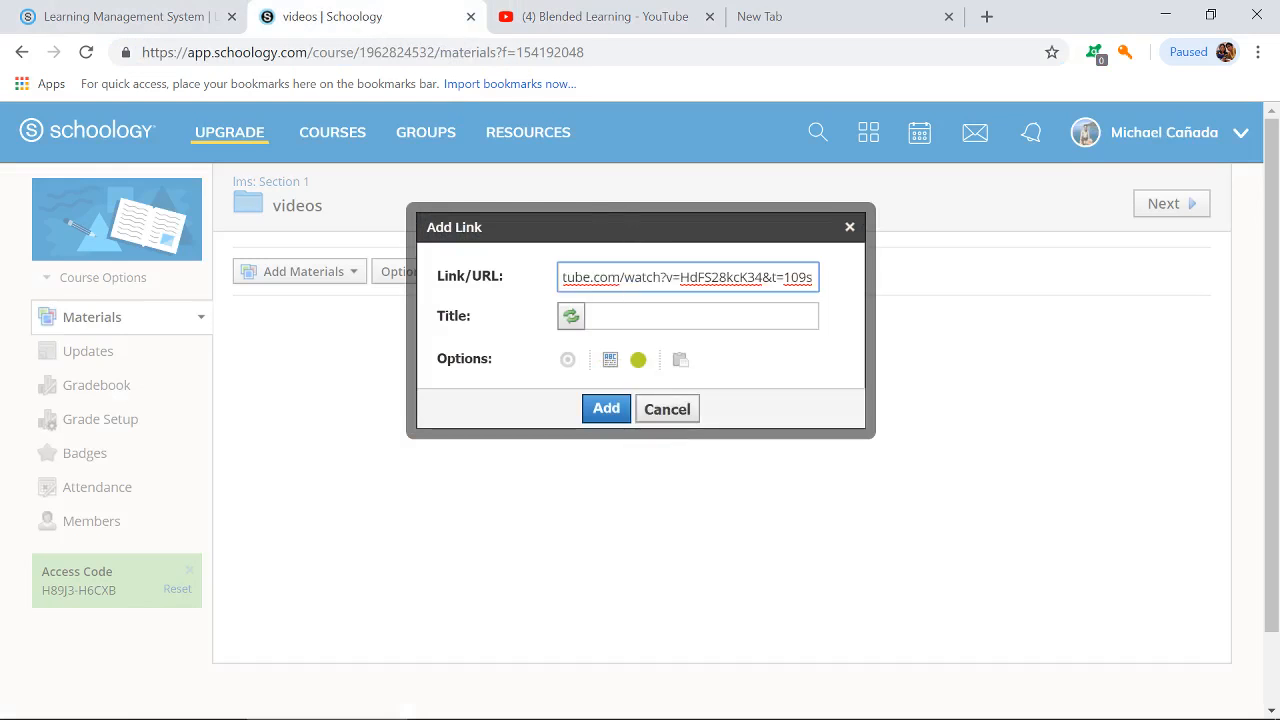
pyautogui.click(655, 316)
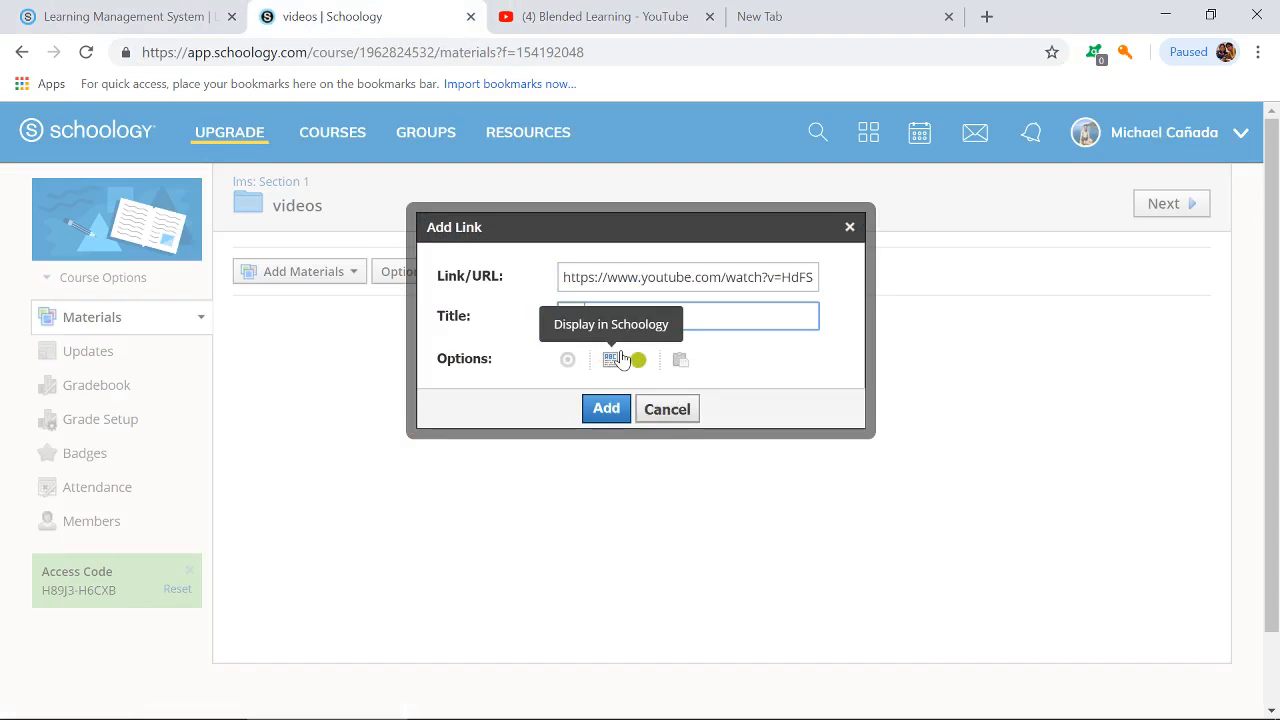
pyautogui.write('blended learning')
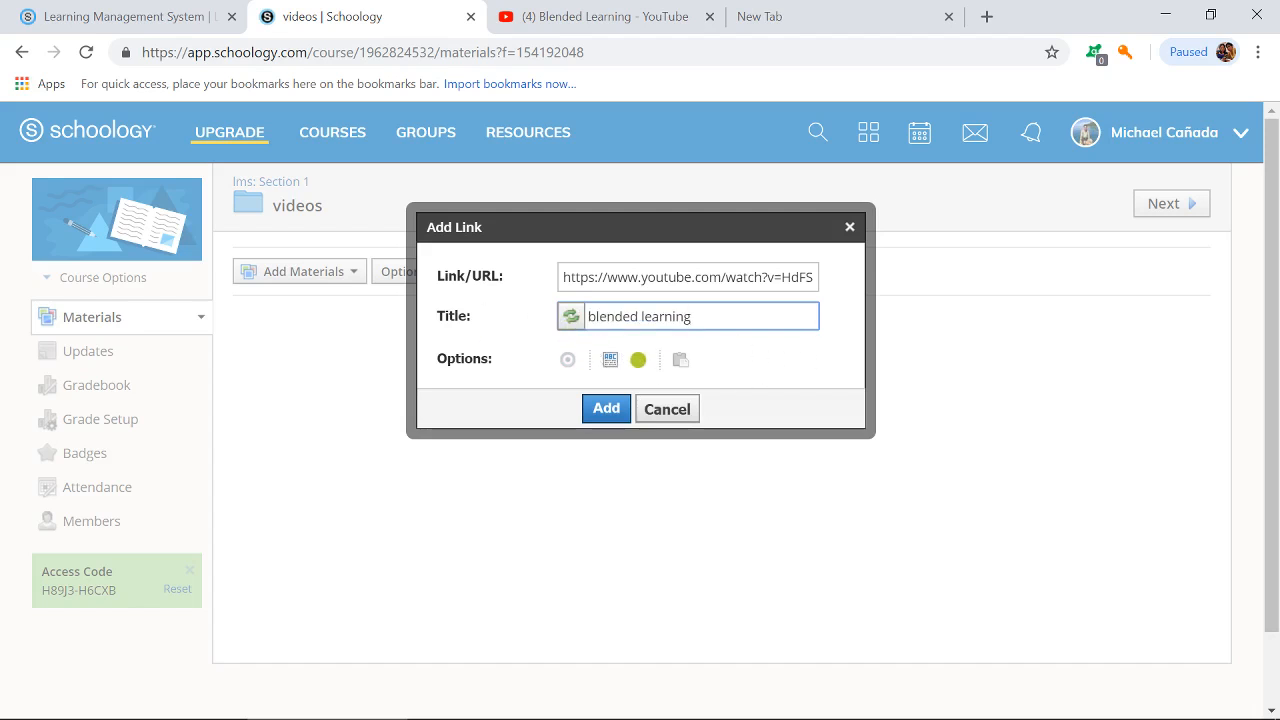
pyautogui.click(606, 409)
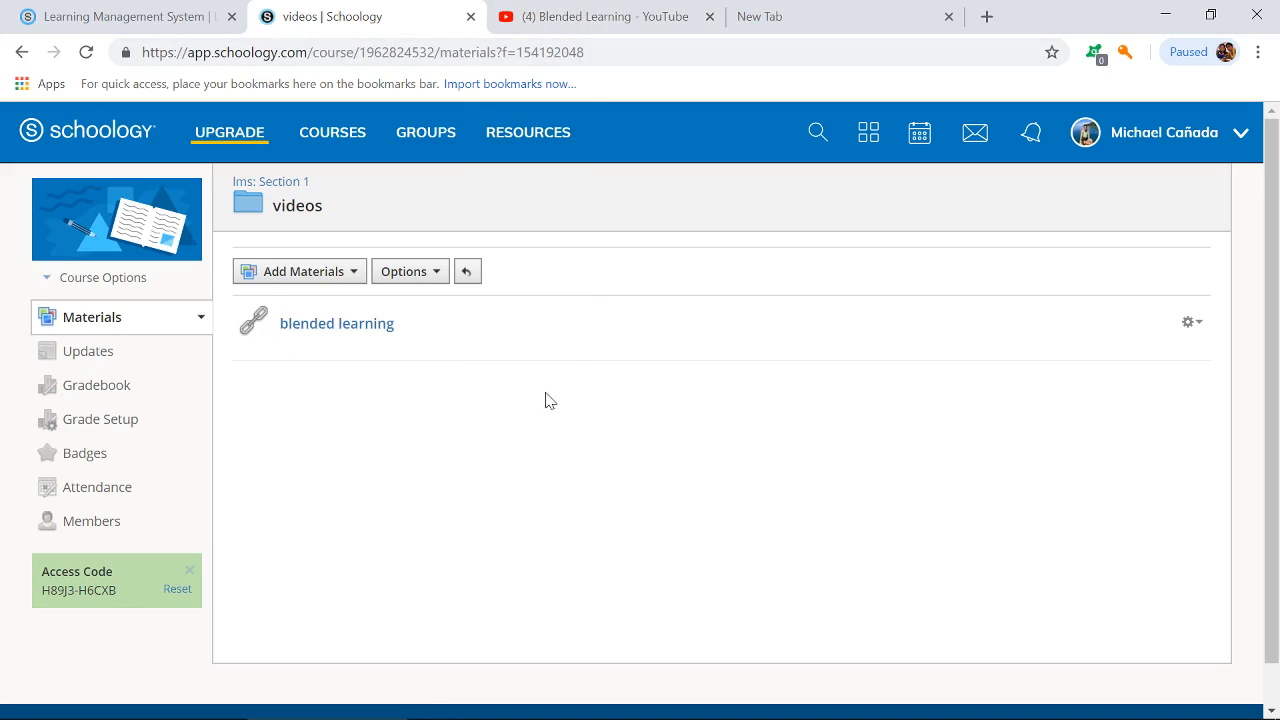
pyautogui.click(346, 283)
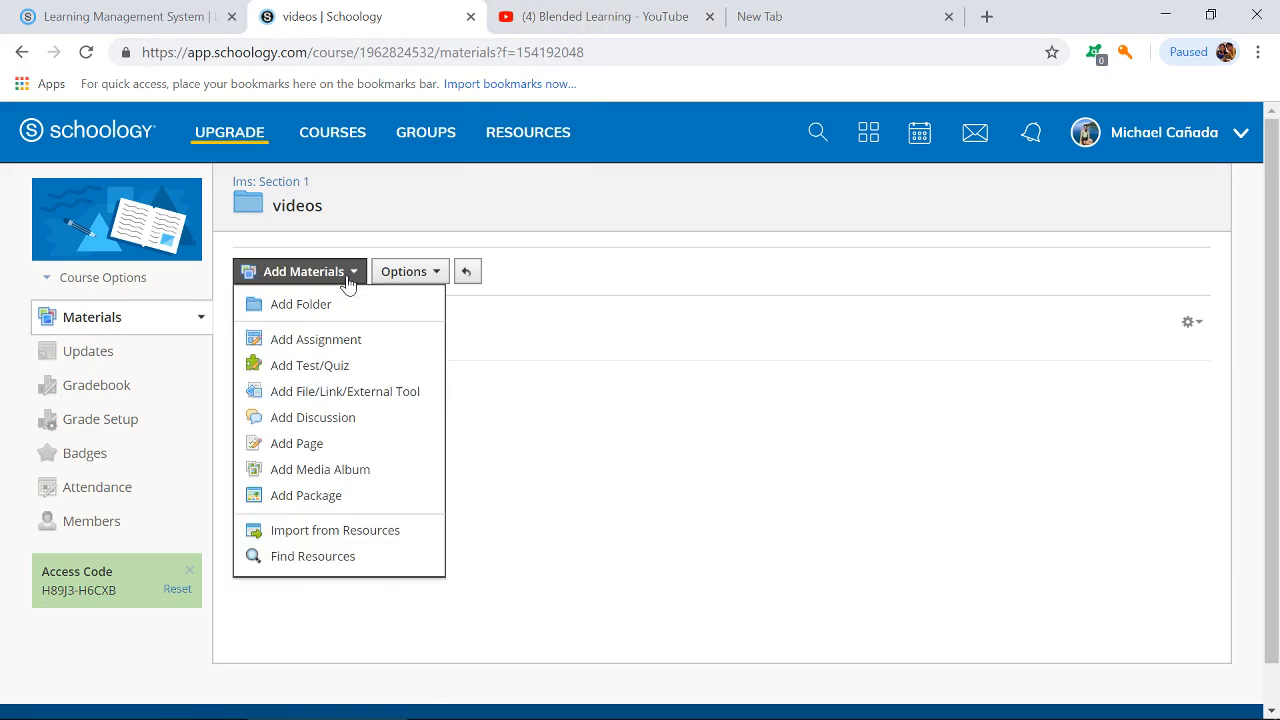
pyautogui.click(356, 370)
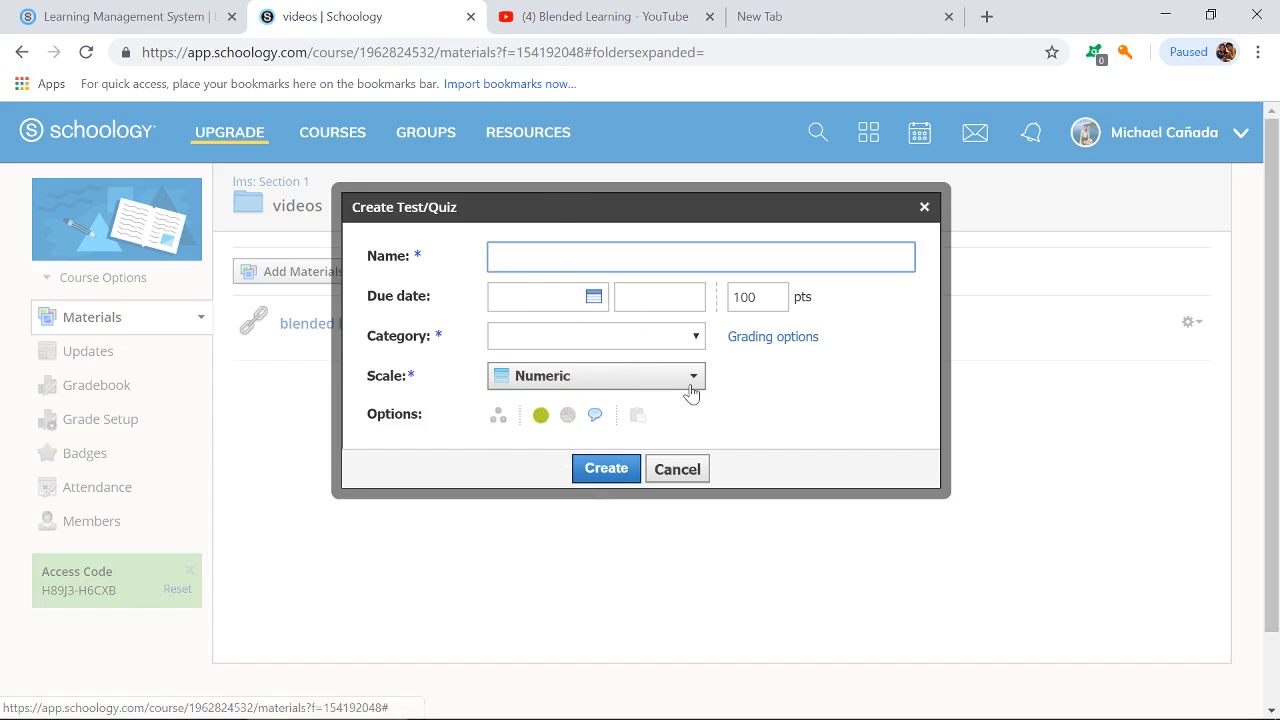
pyautogui.click(923, 208)
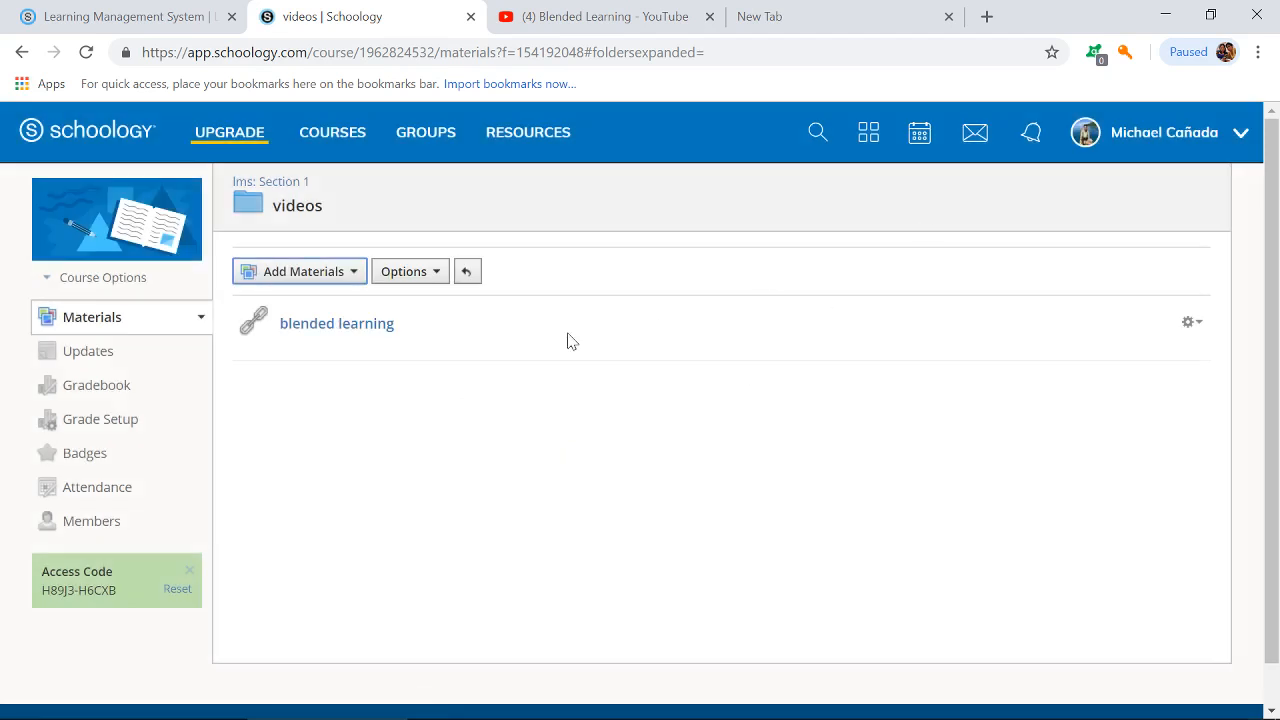
# - Return to the course materials and start a new folder titled "formative assessments"
pyautogui.click(20, 54)
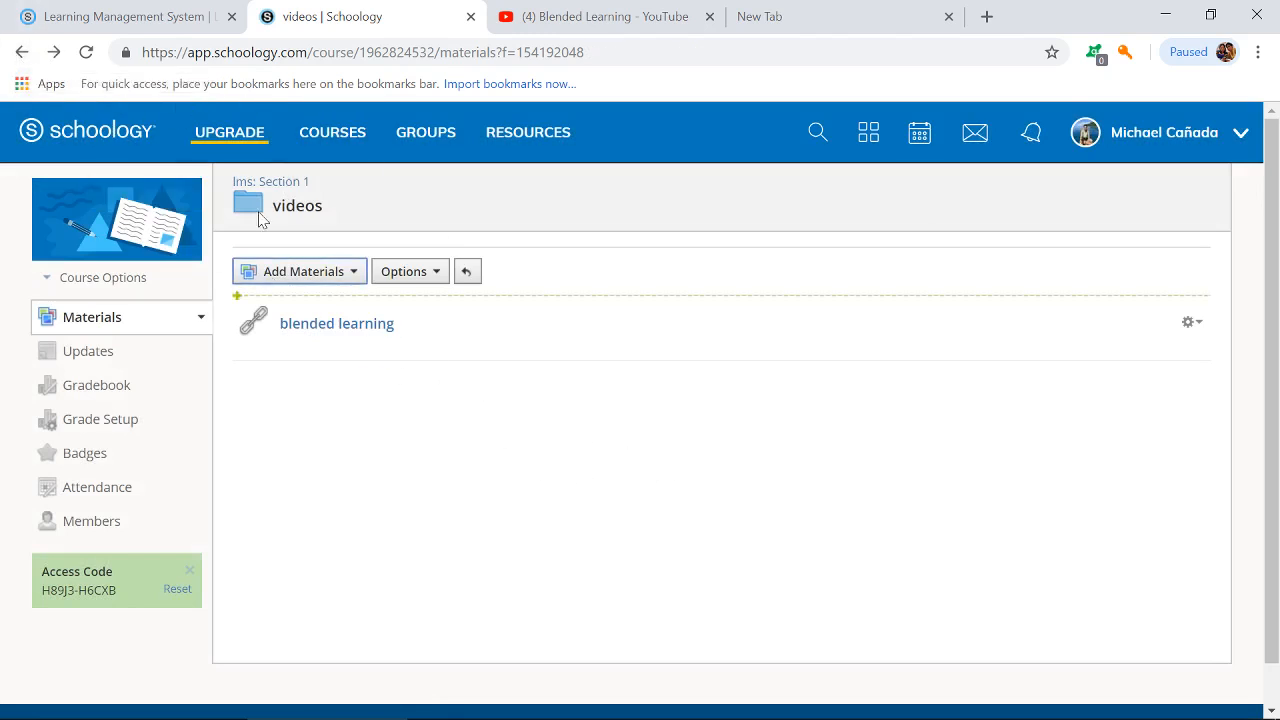
pyautogui.click(21, 52)
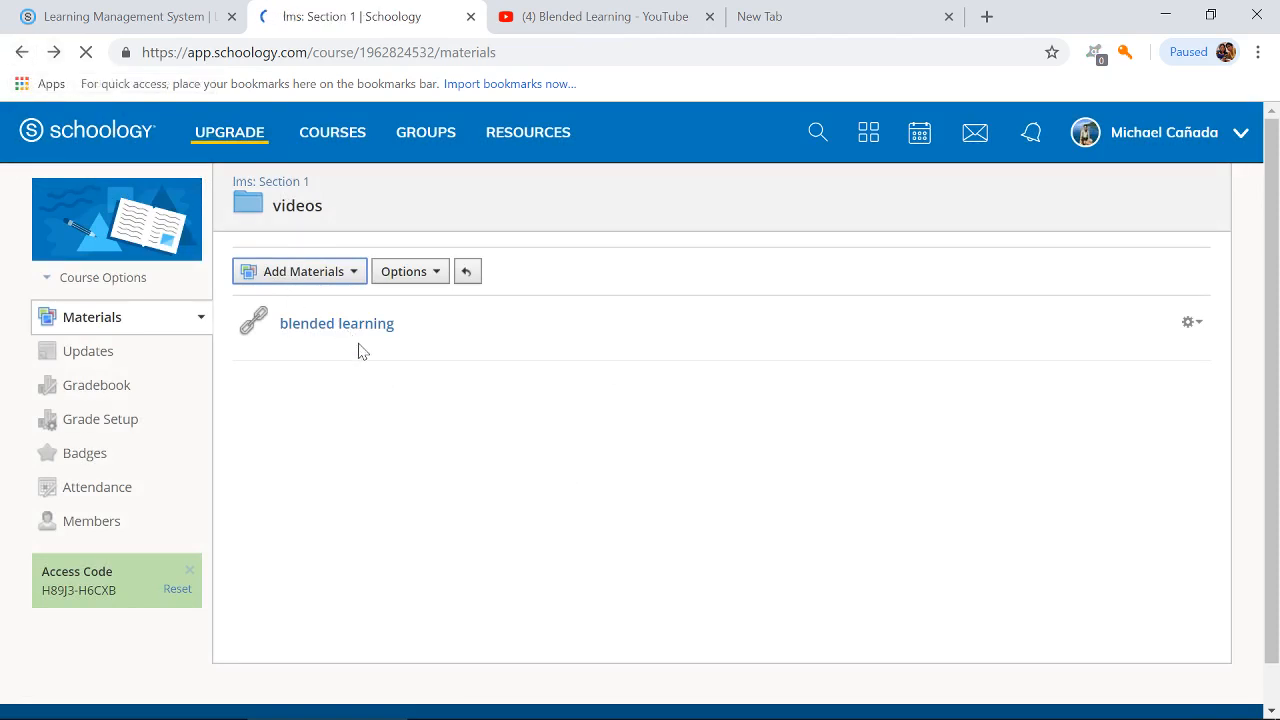
pyautogui.click(333, 265)
pyautogui.click(338, 296)
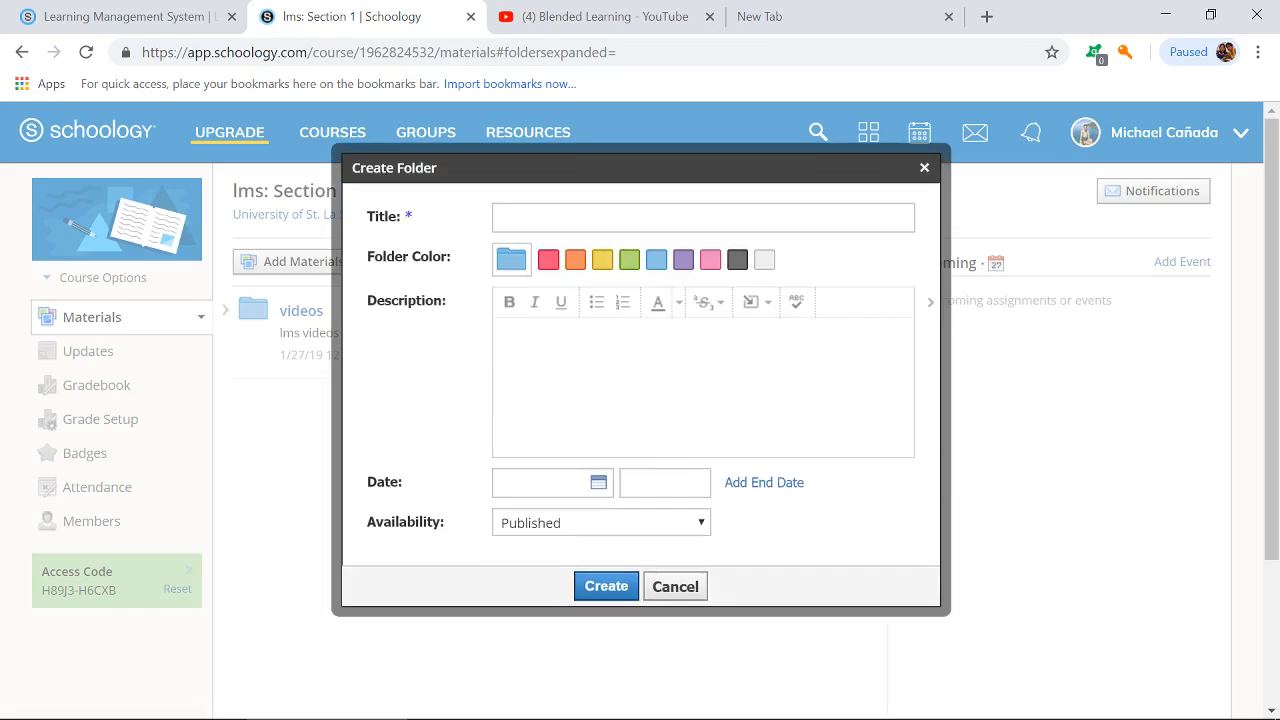
pyautogui.write('formative assesments')
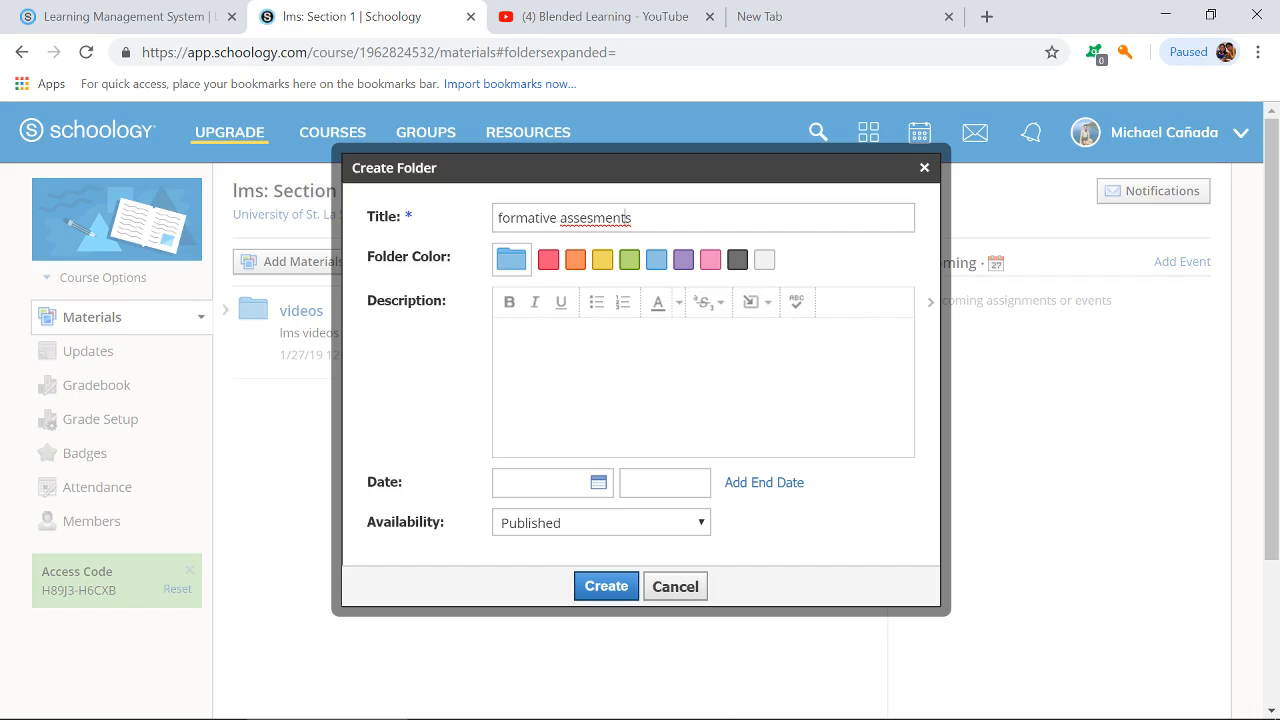
pyautogui.write('s')
# - Describe the folder with the numbered item "1. answer FA number 1 (submission on the next day)" and create it
pyautogui.write('1')
pyautogui.write('am')
pyautogui.write('swer')
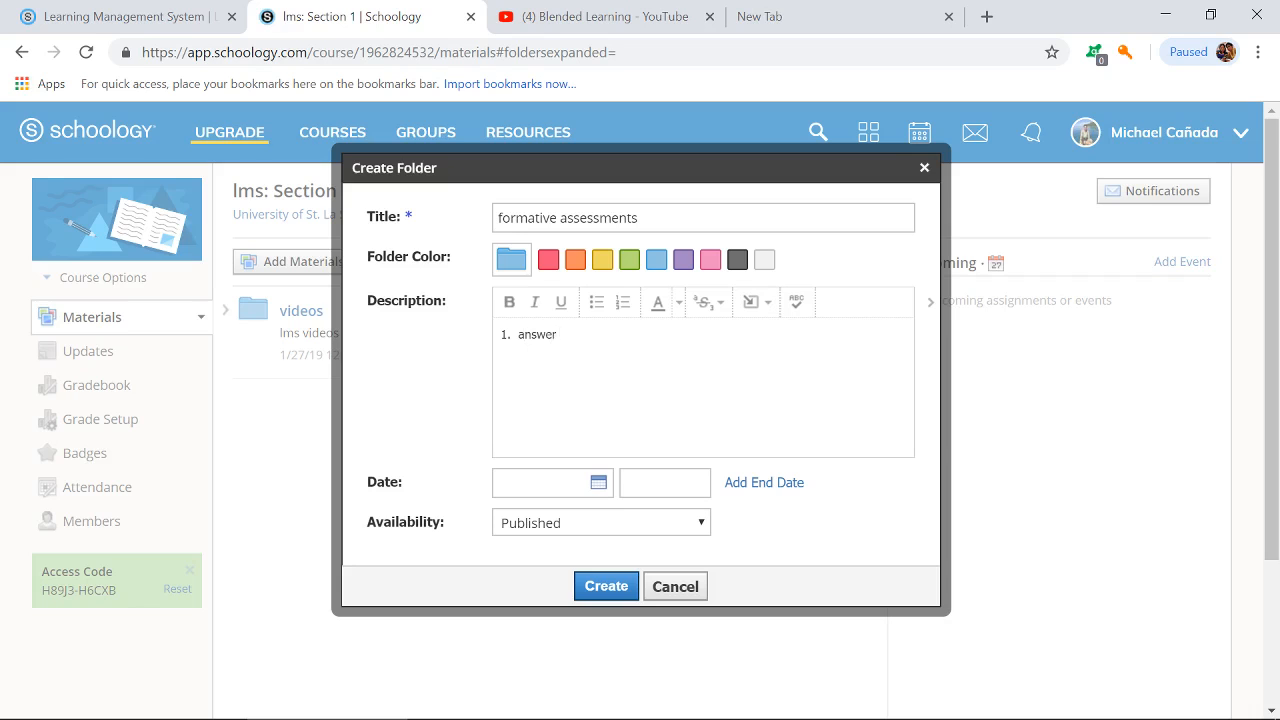
pyautogui.write(' FA')
pyautogui.write(' number')
pyautogui.write(' 1')
pyautogui.write(' (su')
pyautogui.write('bmid')
pyautogui.write('ssion on')
pyautogui.write(' th')
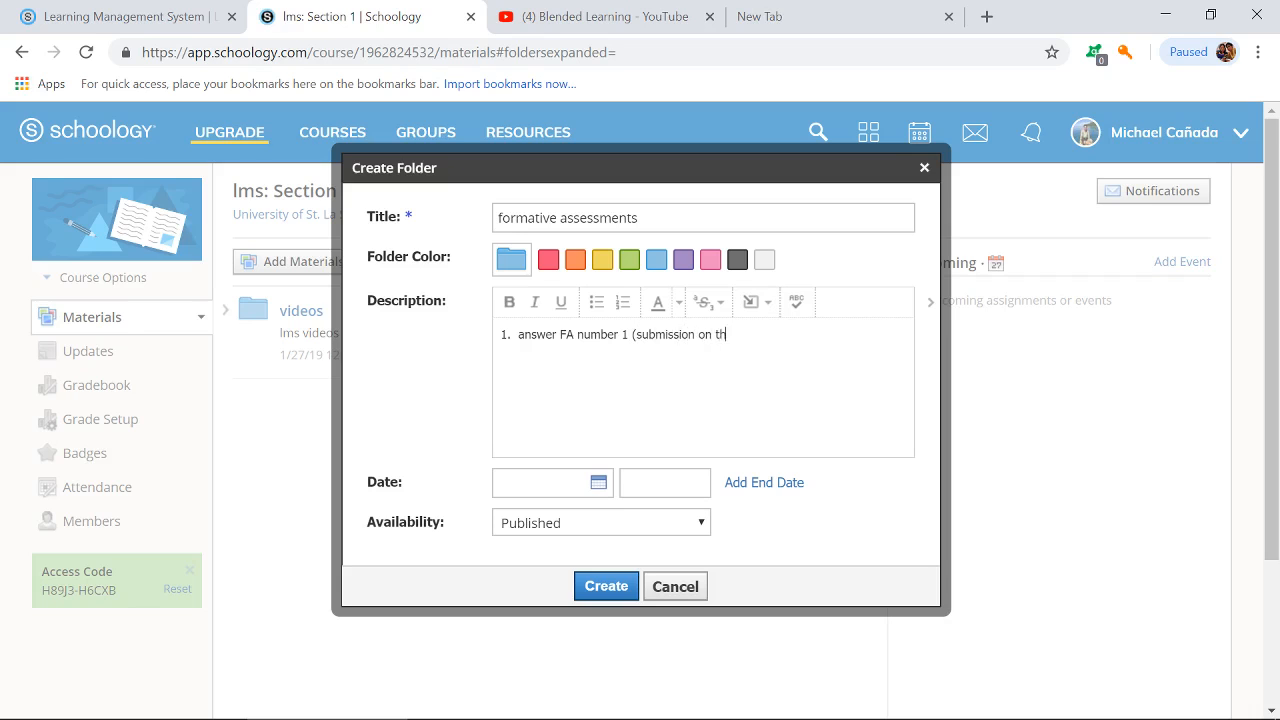
pyautogui.write('e next day')
pyautogui.click(634, 588)
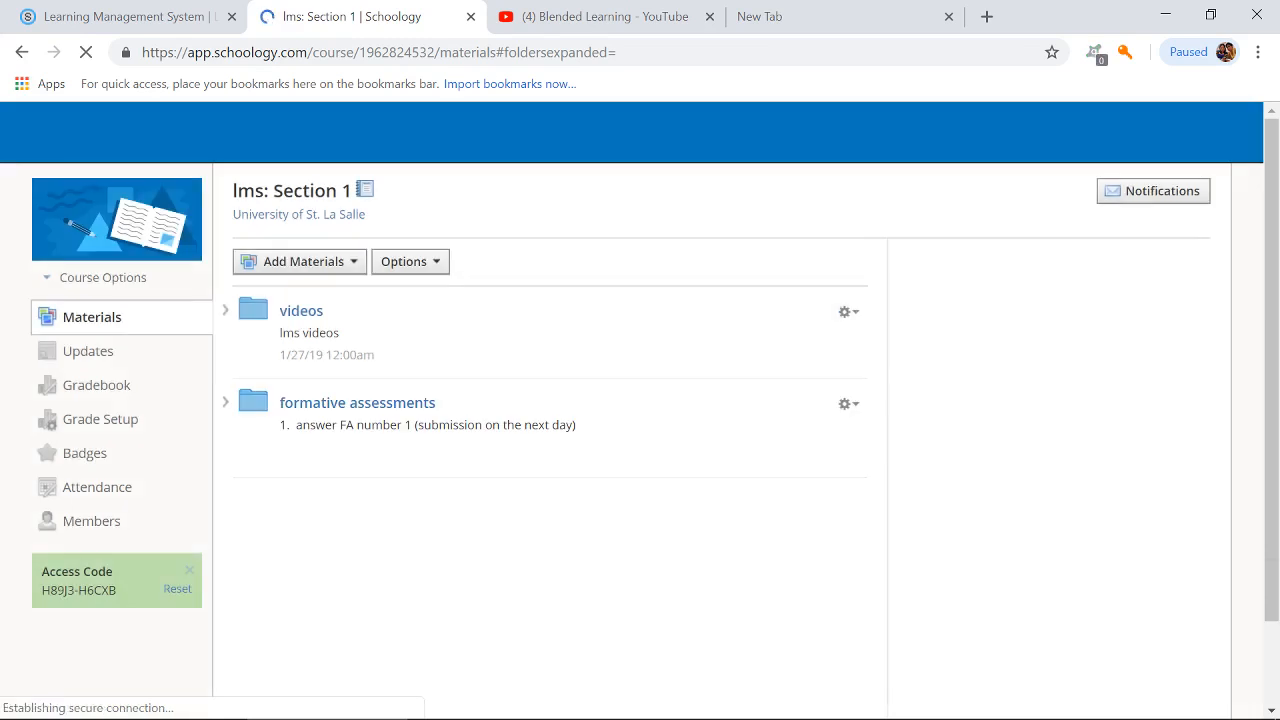
# - Open the formative assessments folder and start a new assignment named "FA # 1"
pyautogui.click(296, 410)
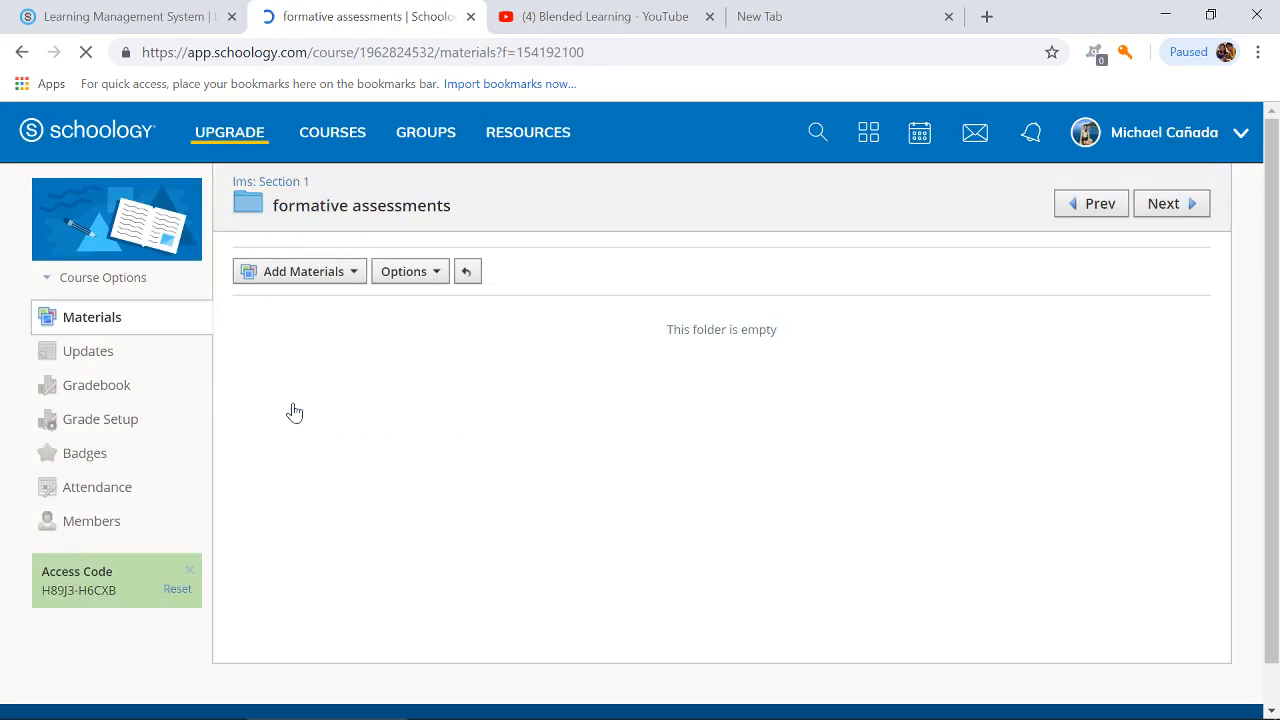
pyautogui.click(339, 282)
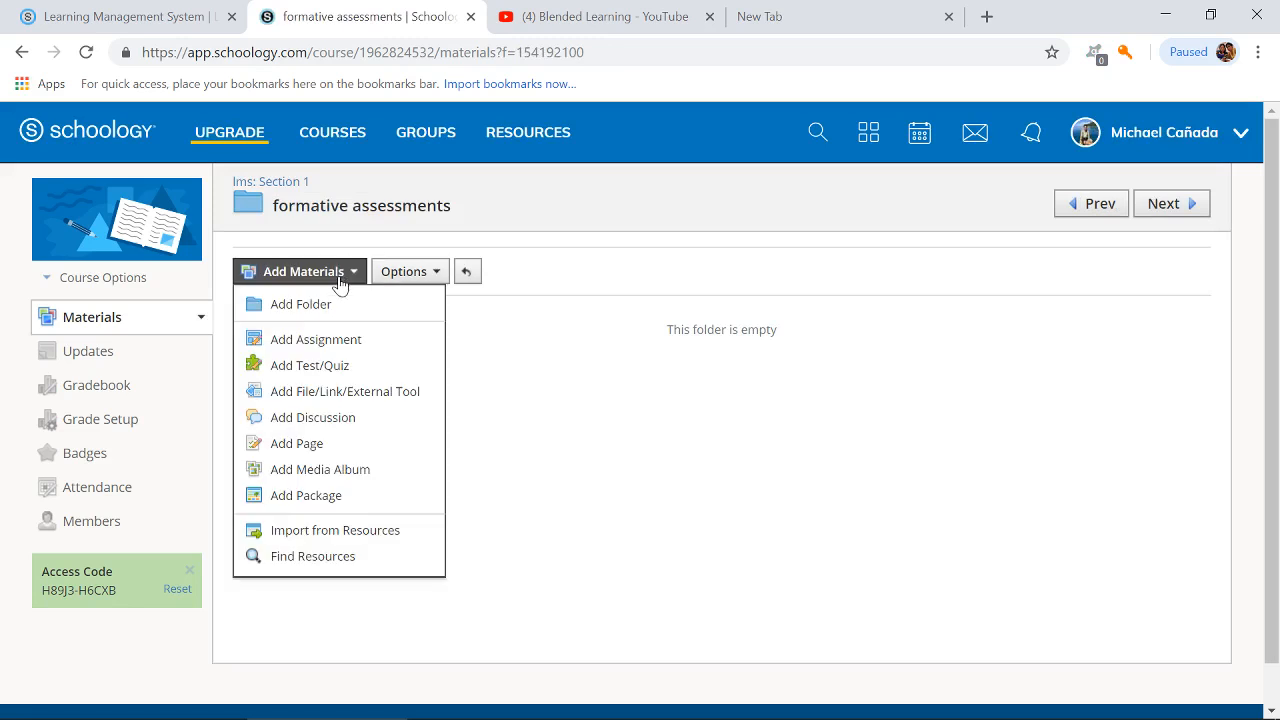
pyautogui.click(316, 340)
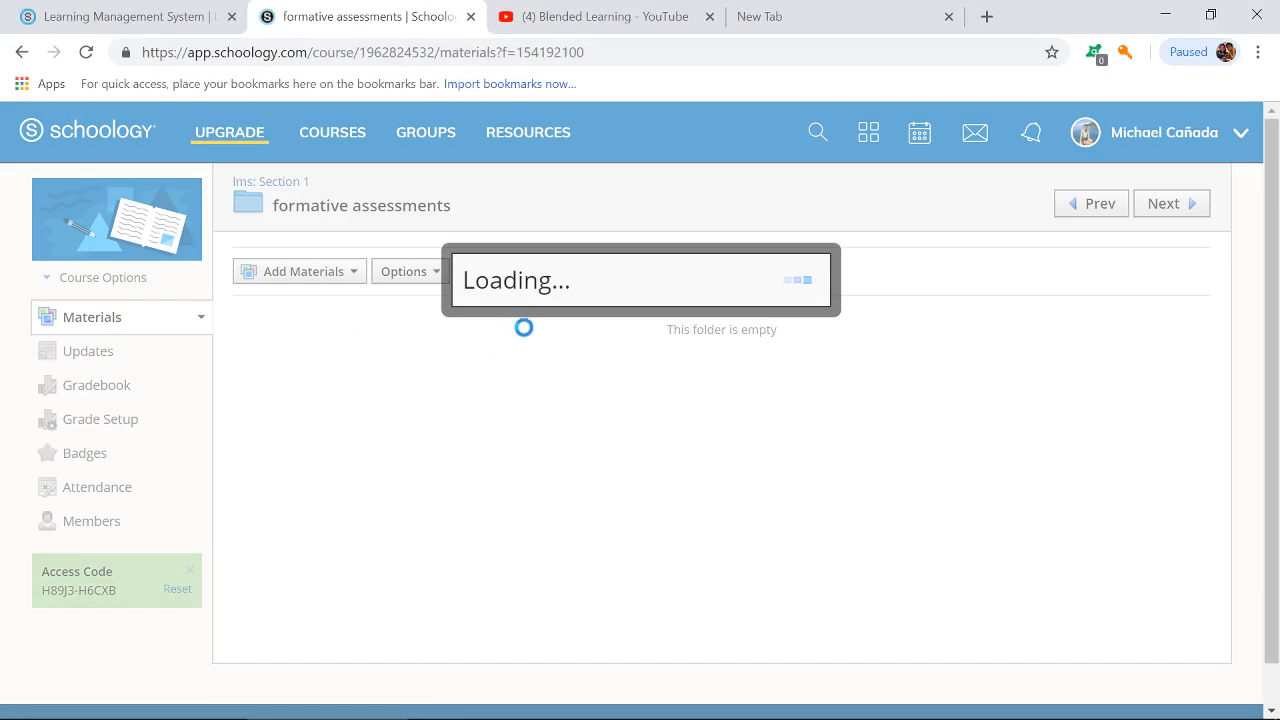
pyautogui.moveTo(222, 717)
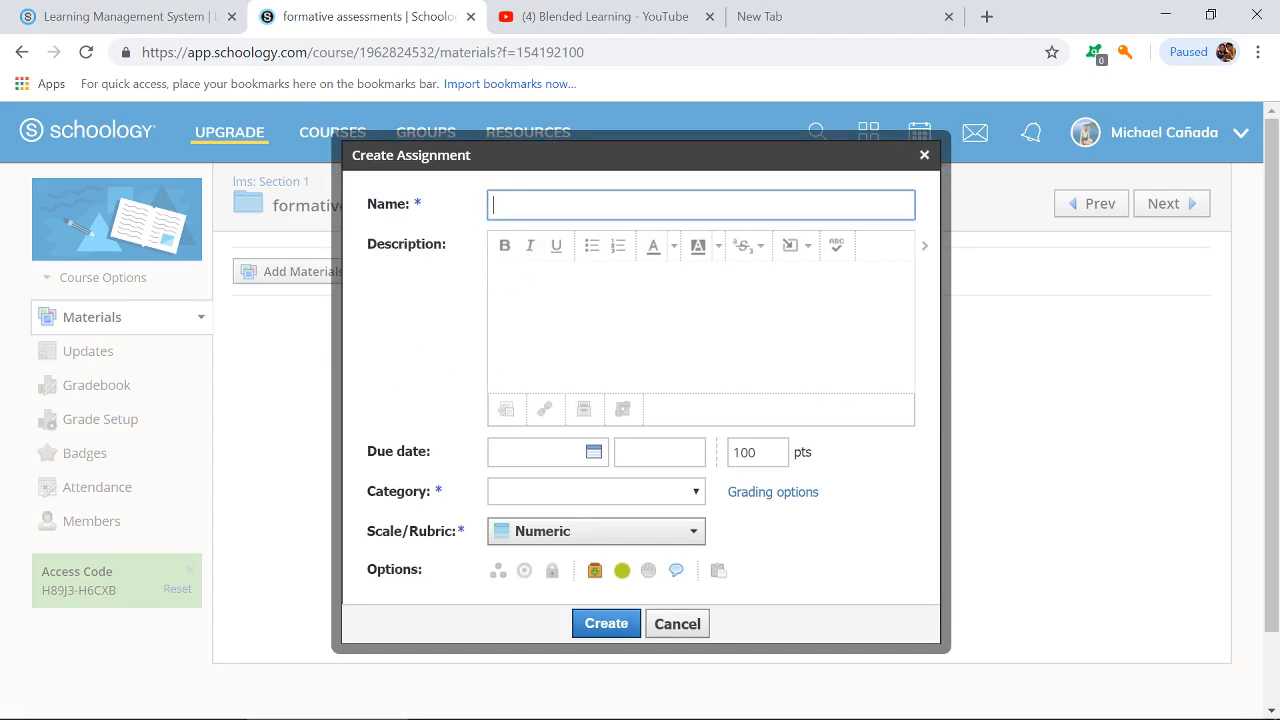
pyautogui.write('F')
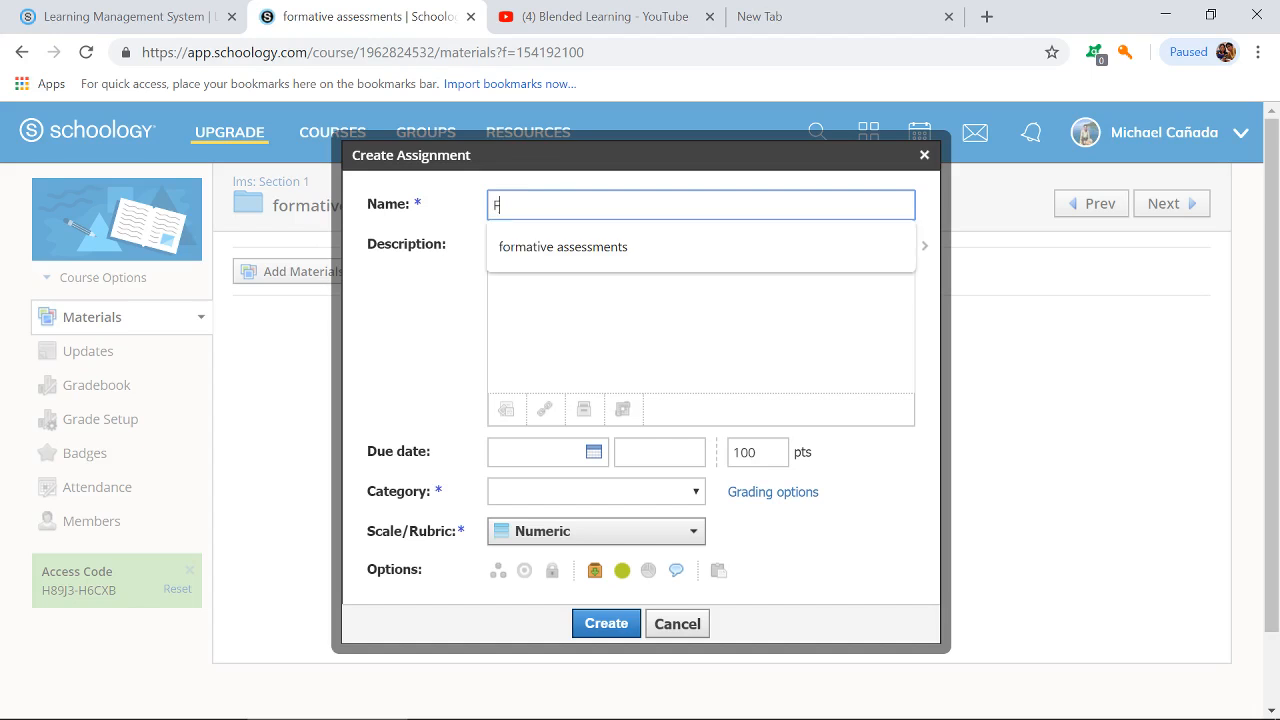
pyautogui.write('A')
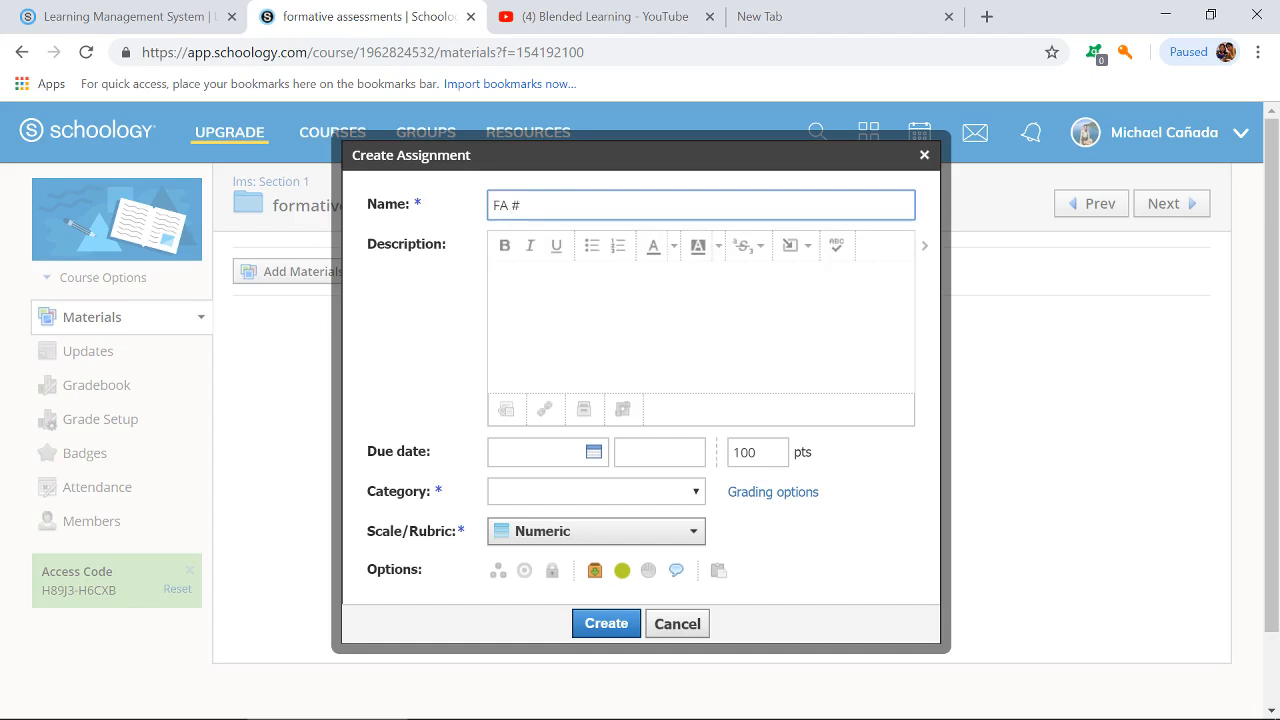
pyautogui.click(540, 280)
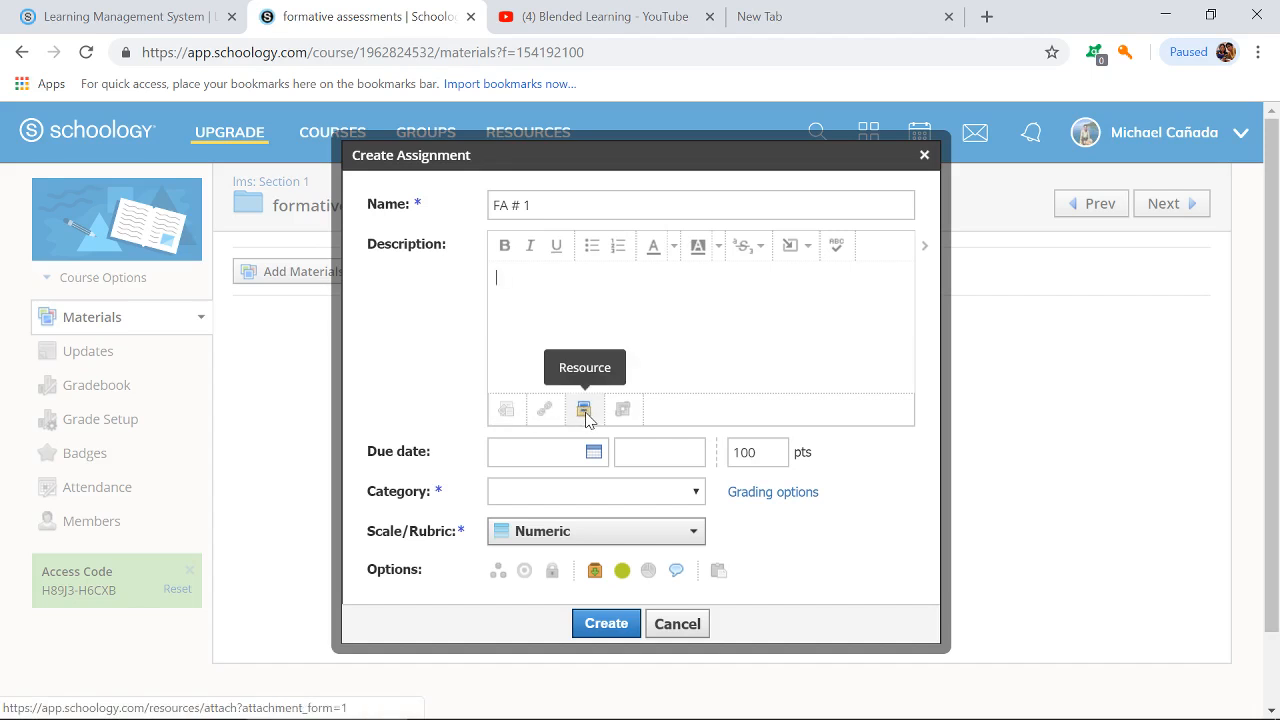
# - Attach the file Scoffolding Worksheet from the Grade 10C documents folder to the assignment
pyautogui.click(505, 412)
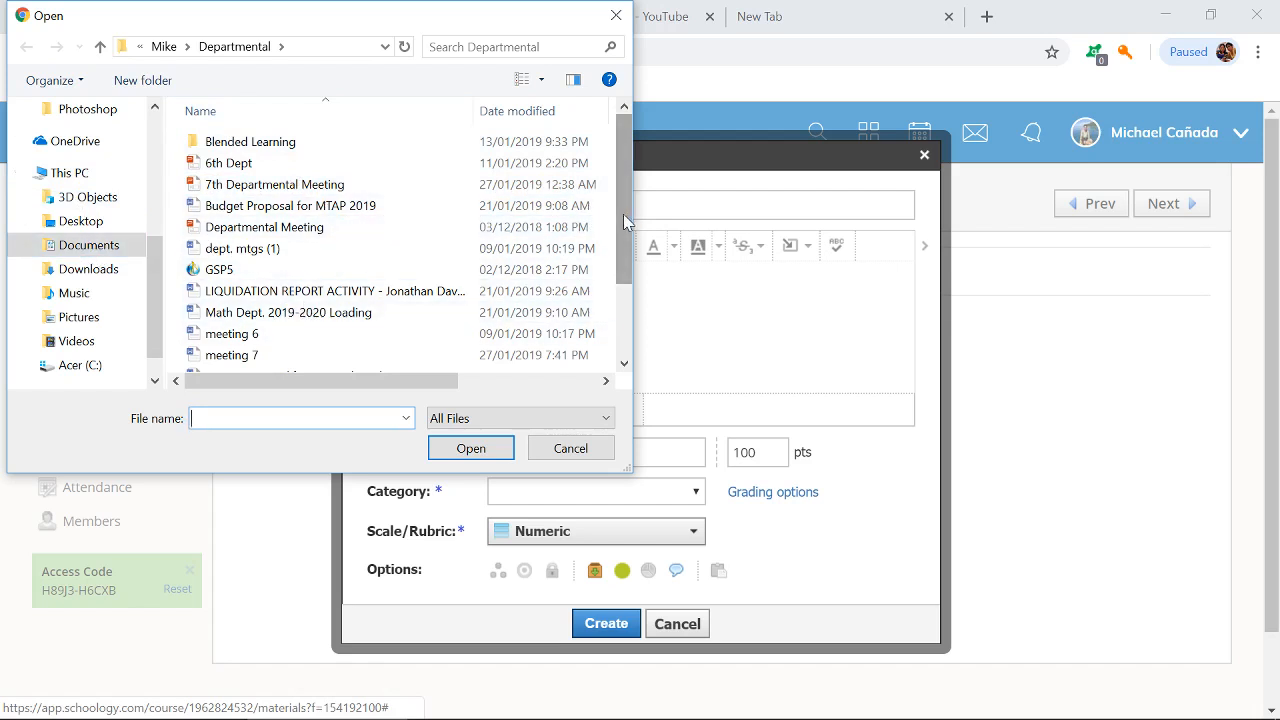
pyautogui.click(125, 250)
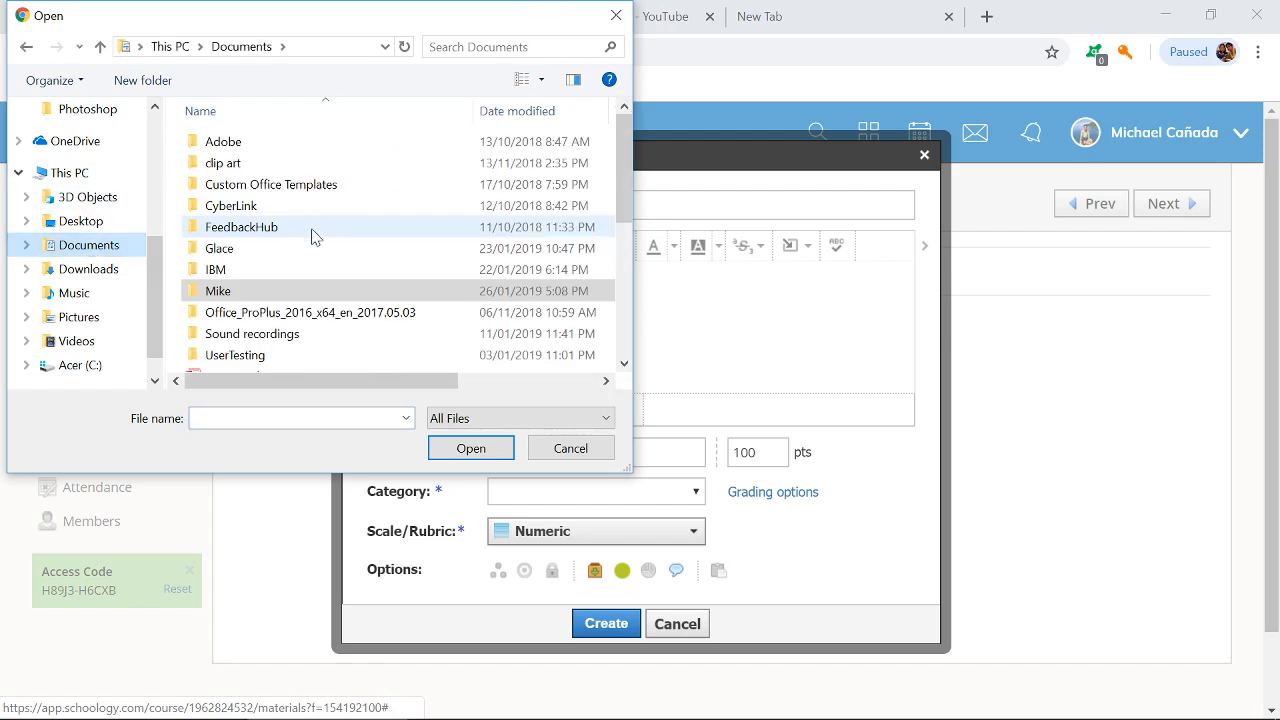
pyautogui.doubleClick(234, 291)
pyautogui.doubleClick(251, 206)
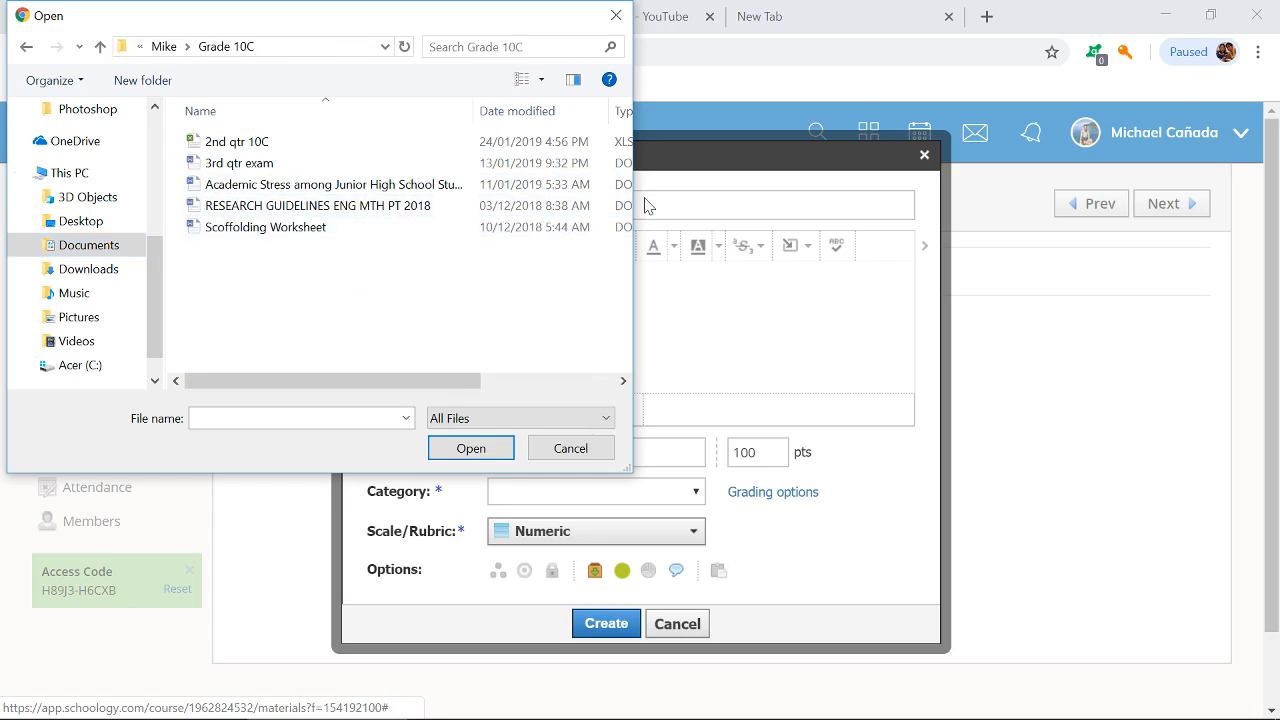
pyautogui.click(283, 231)
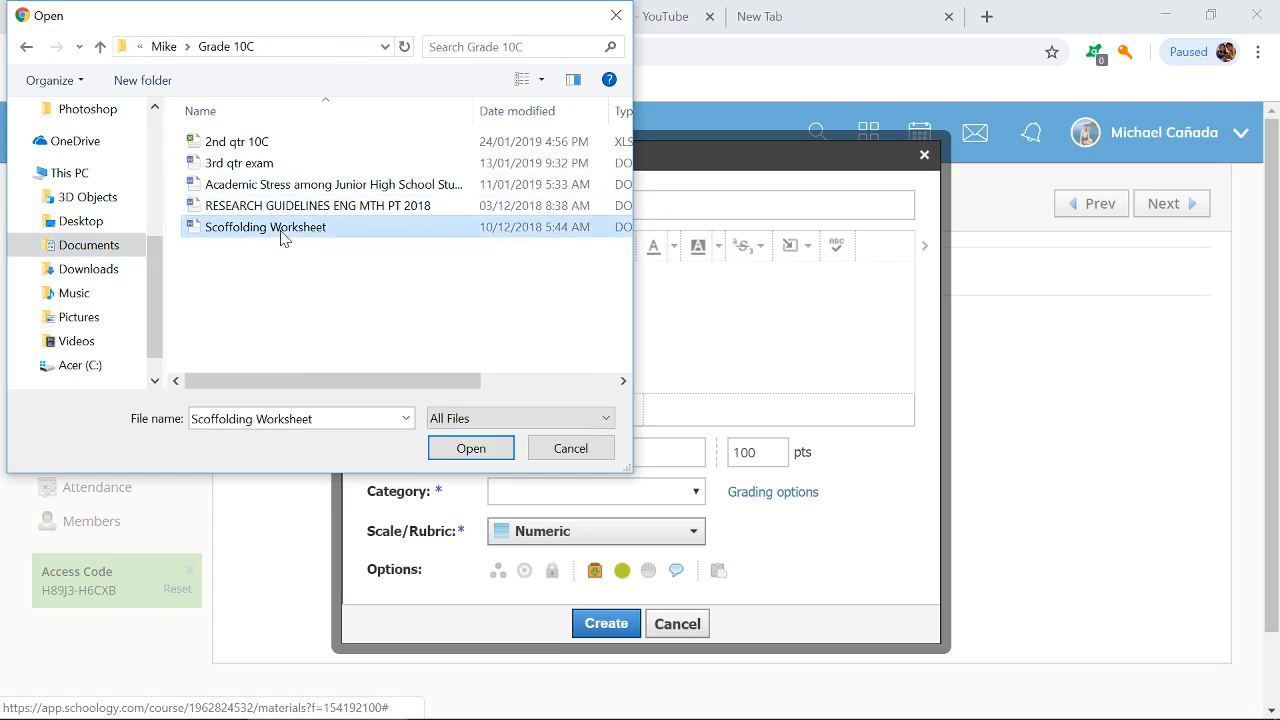
pyautogui.click(466, 446)
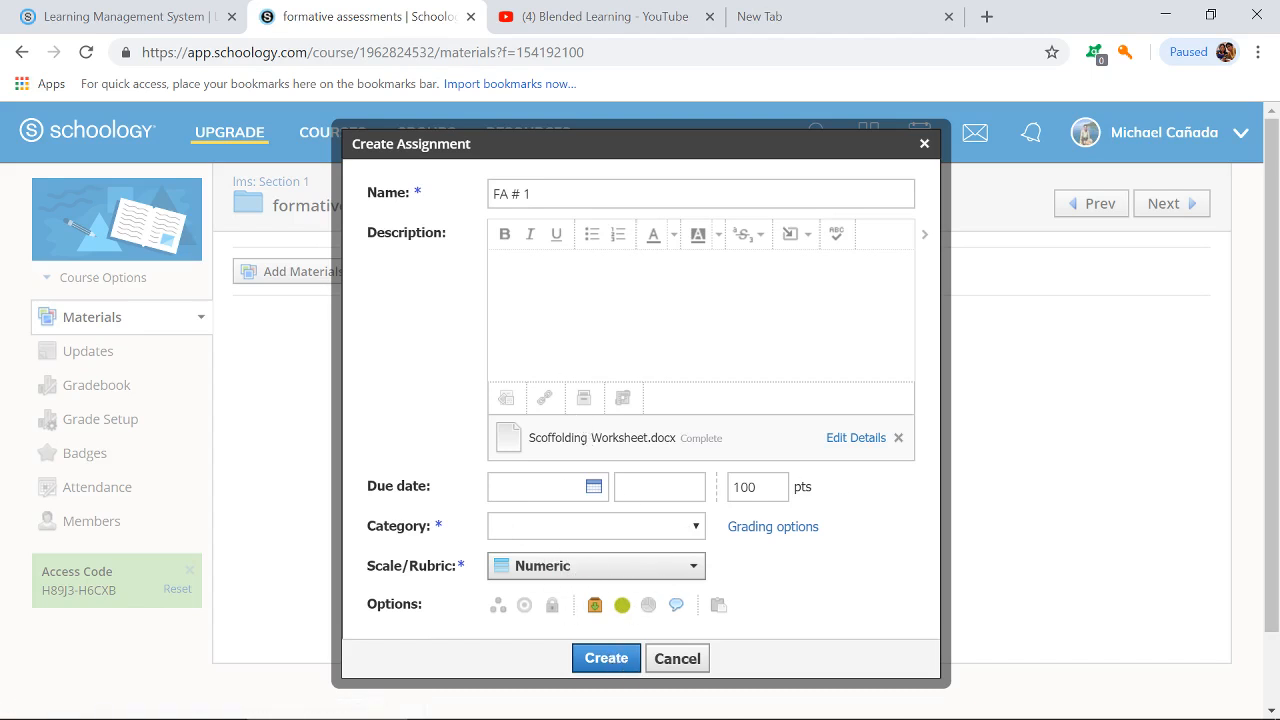
# - Set the assignment's category to (Ungraded) and create it in the folder
pyautogui.click(607, 659)
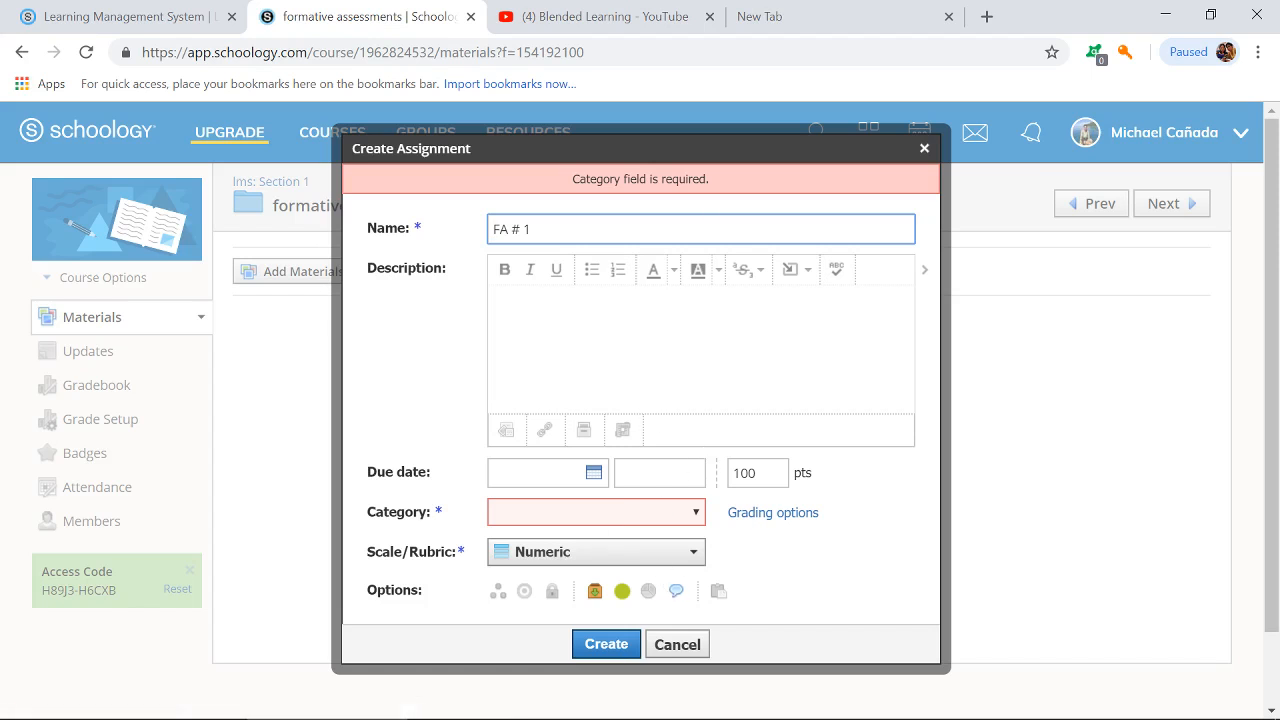
pyautogui.click(697, 515)
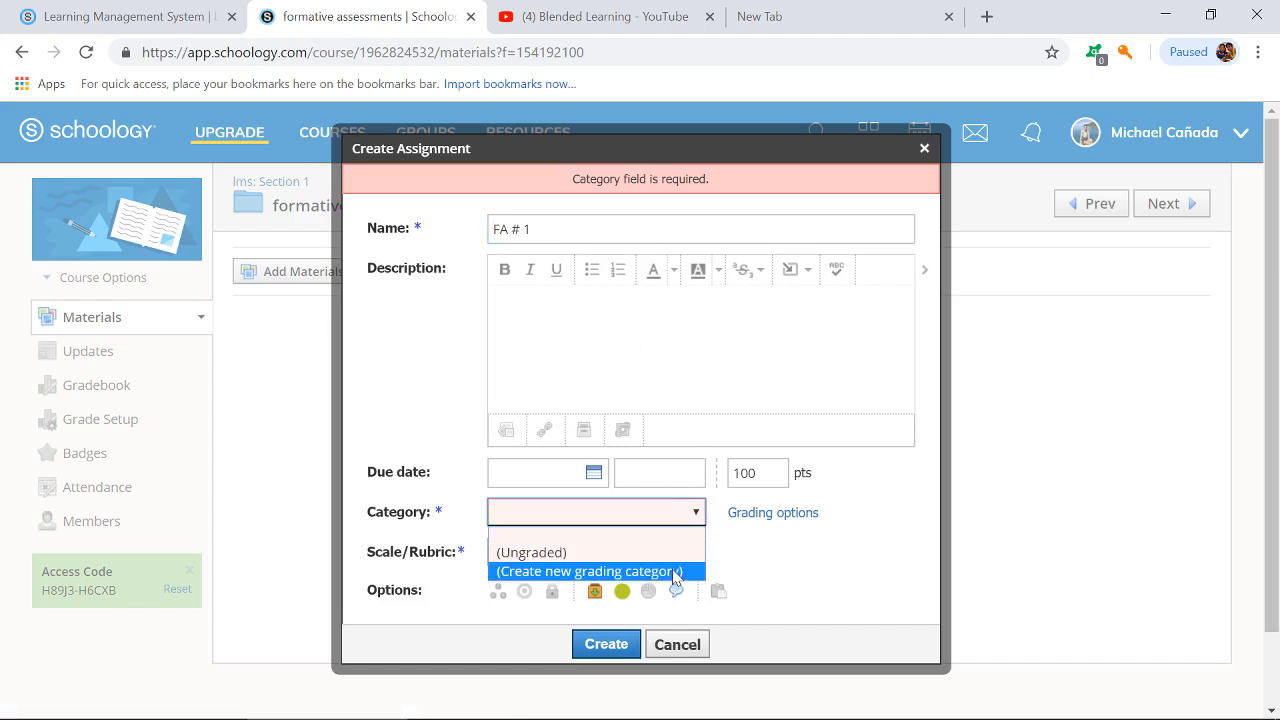
pyautogui.click(580, 553)
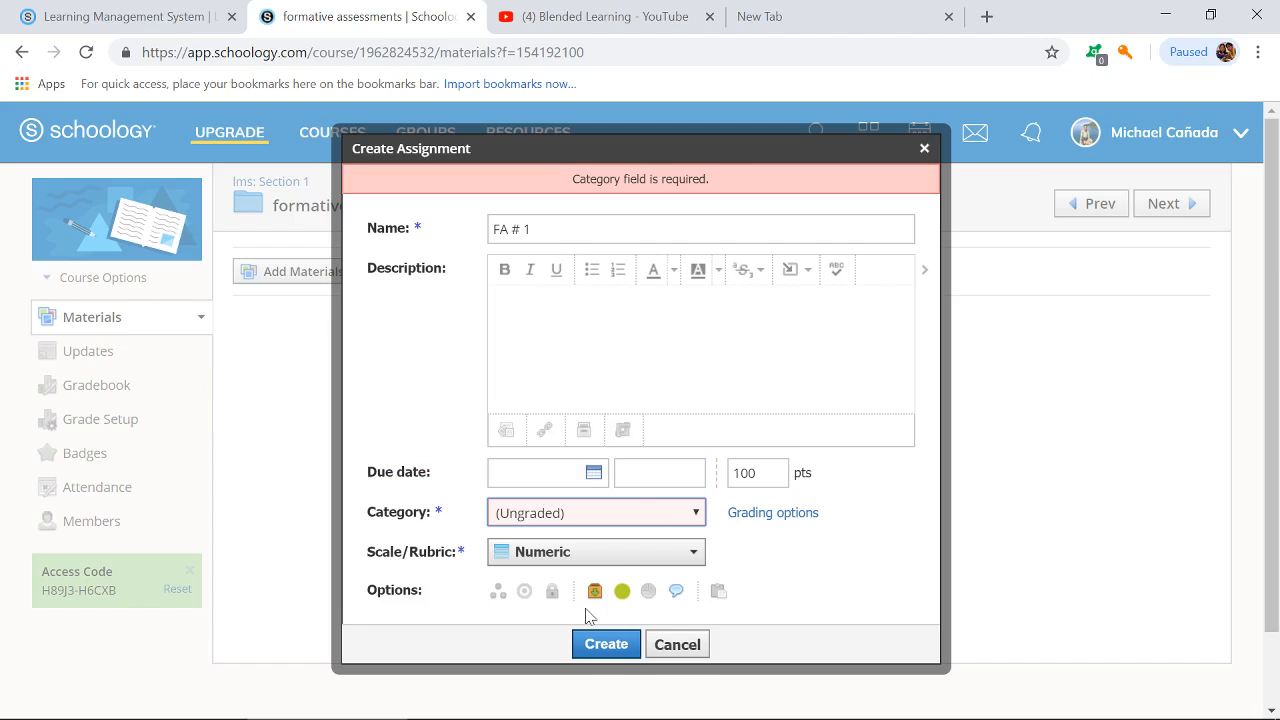
pyautogui.click(610, 648)
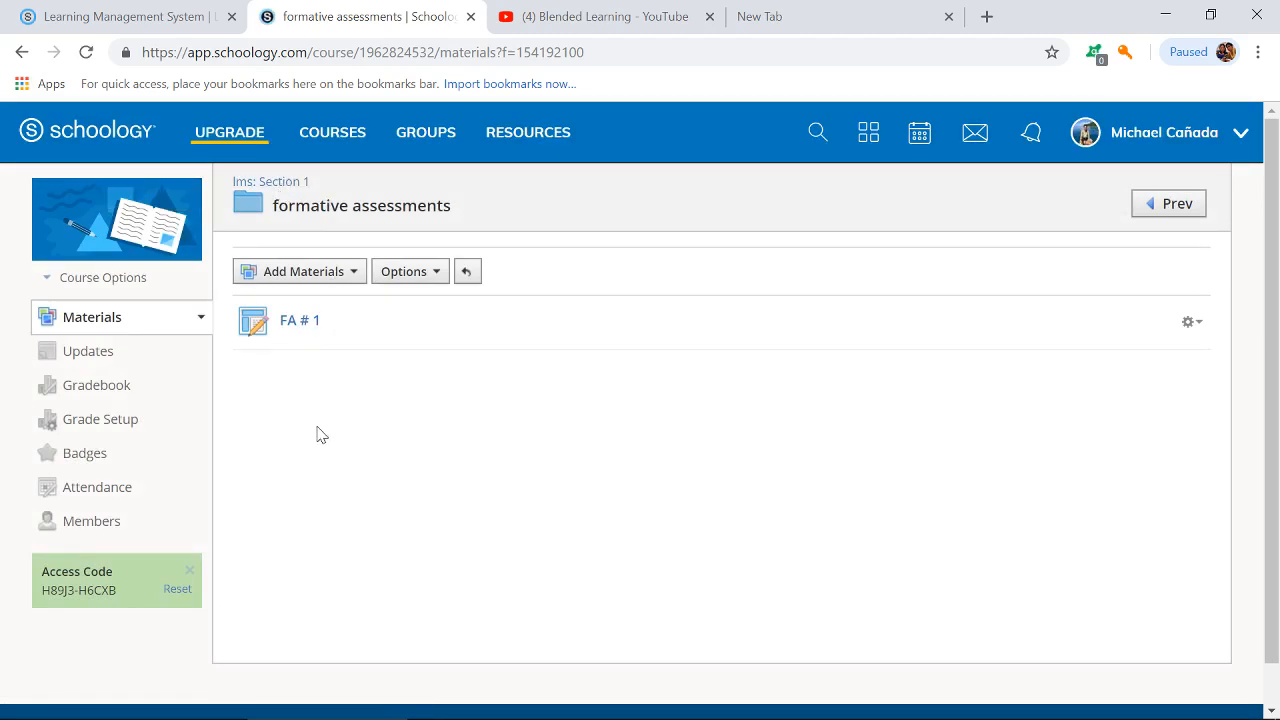
# - Look through the course's Attendance and Members pages and return to the course materials
pyautogui.click(21, 54)
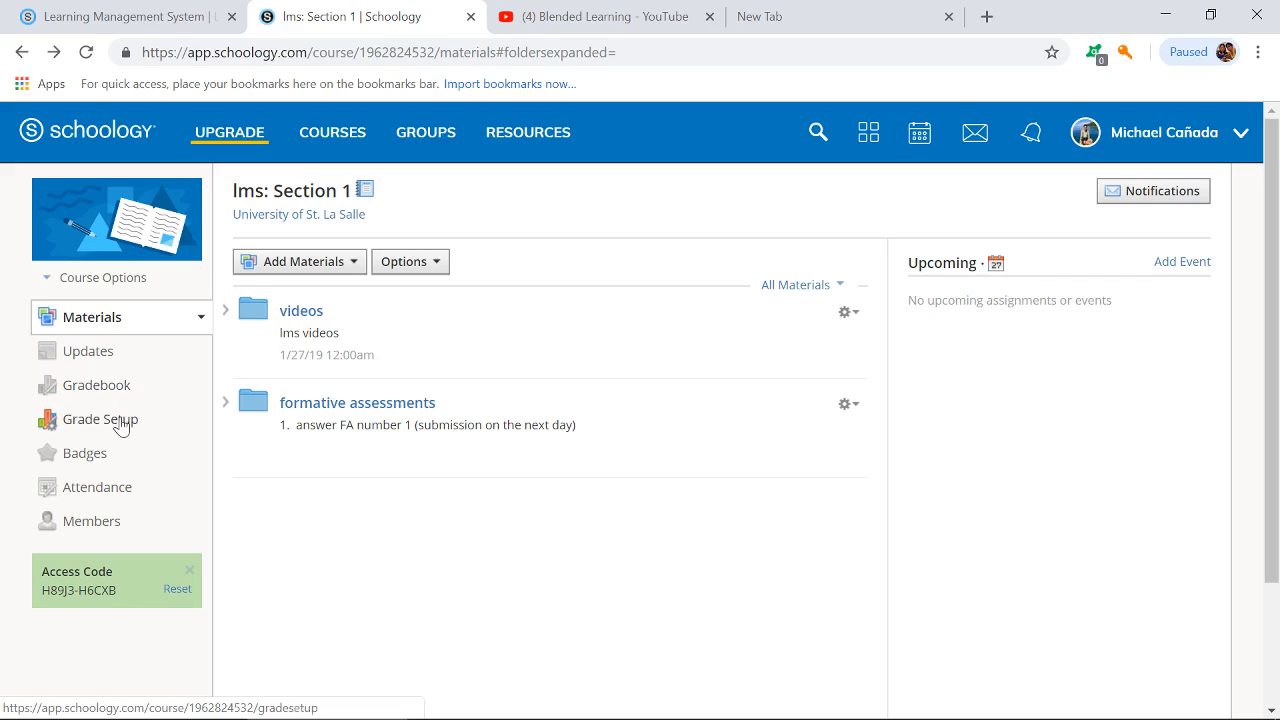
pyautogui.click(99, 490)
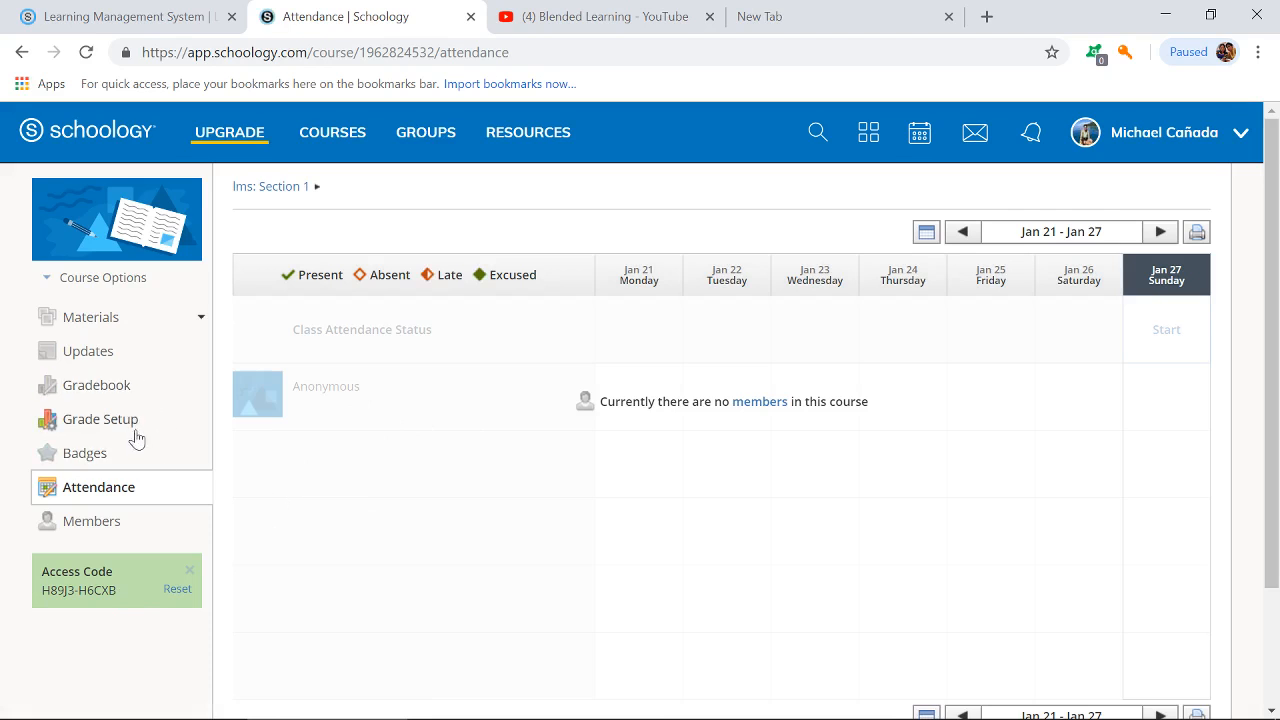
pyautogui.click(115, 528)
pyautogui.click(98, 528)
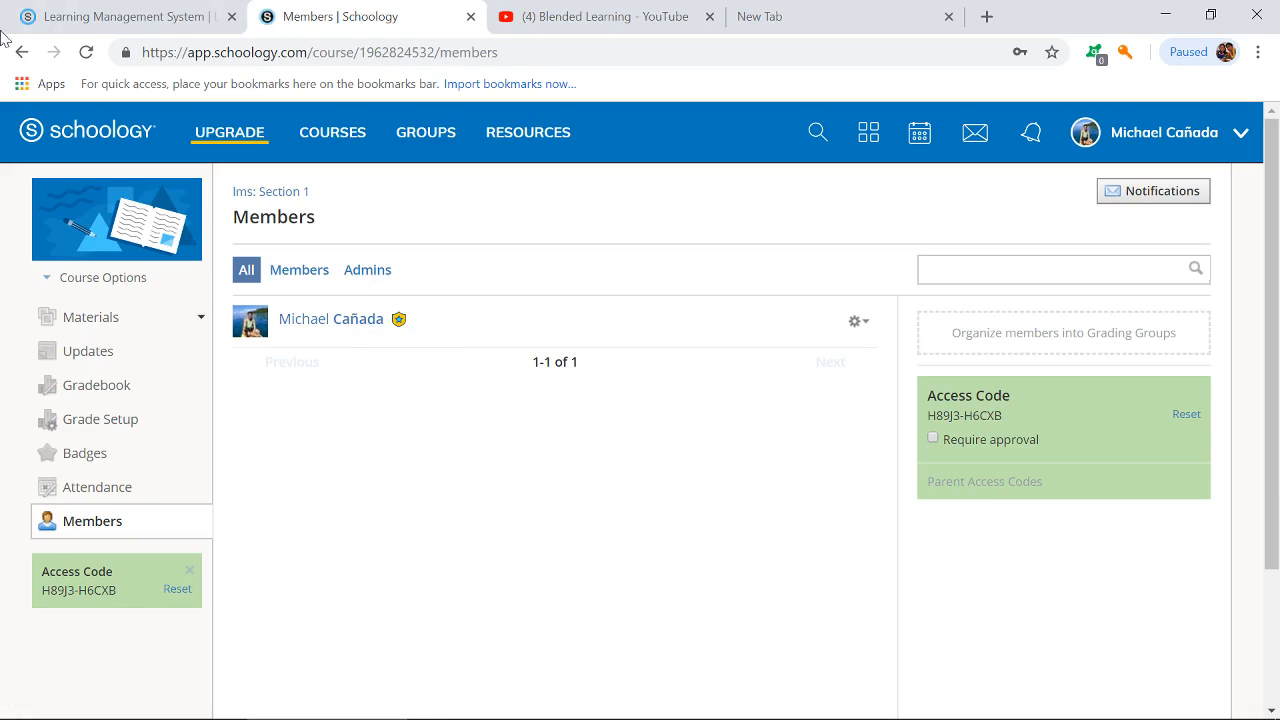
pyautogui.click(22, 52)
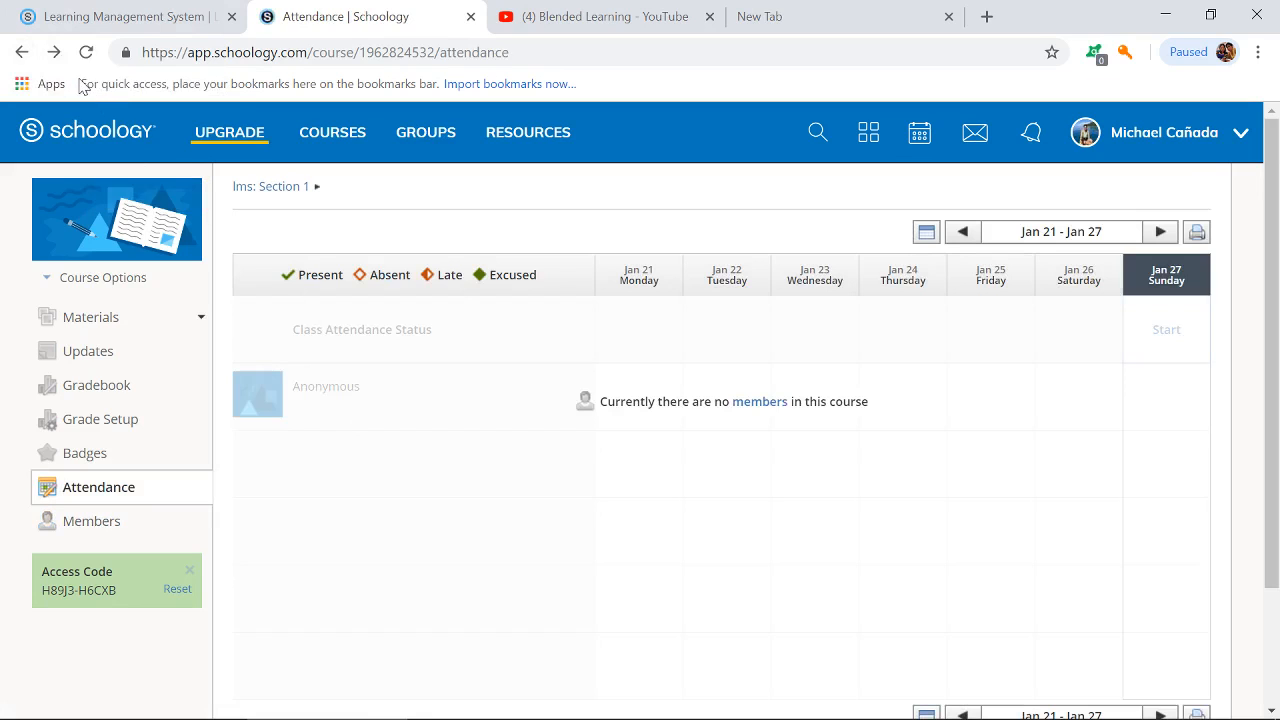
pyautogui.click(22, 52)
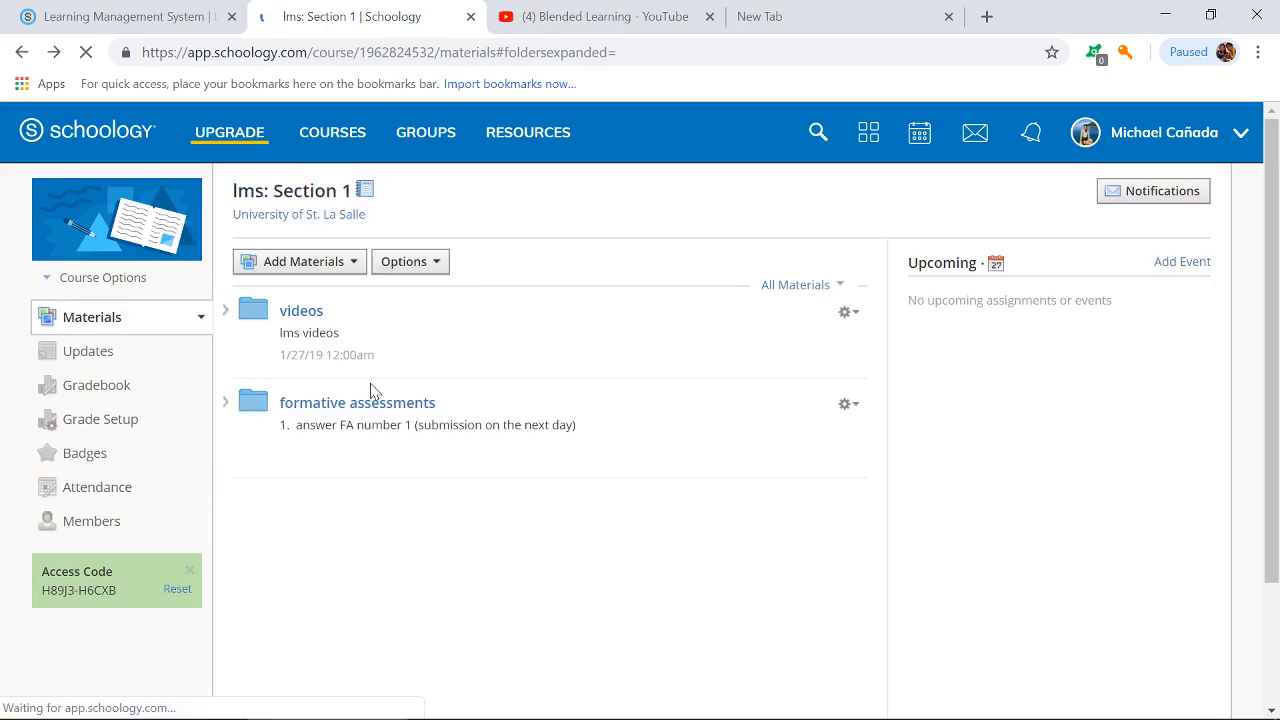
pyautogui.click(22, 52)
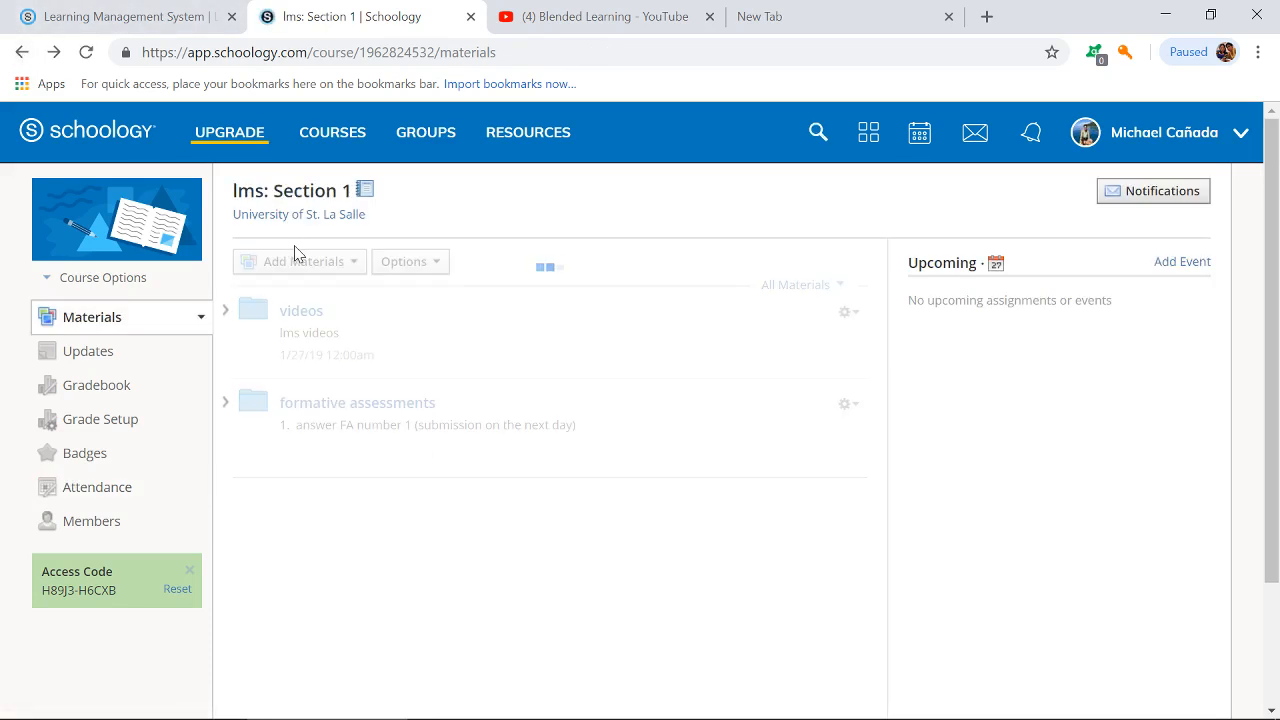